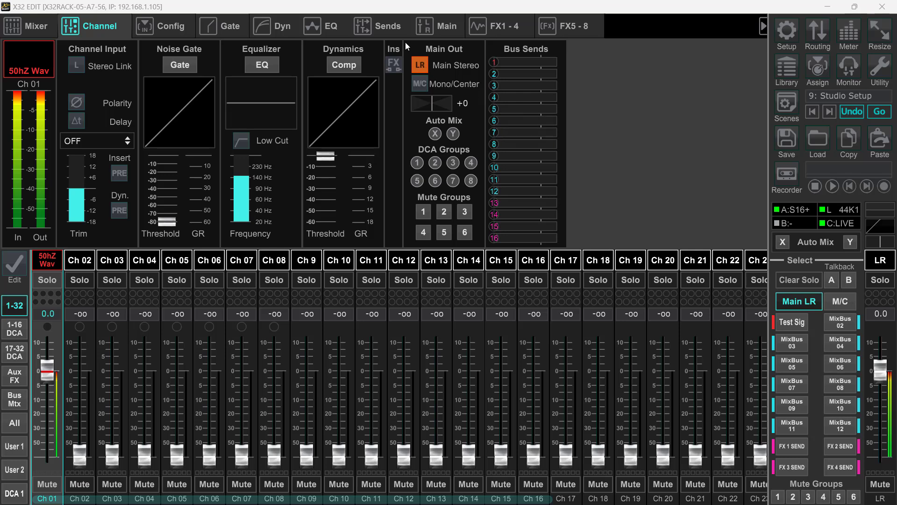
Step: Lower the channel 1 input trim to -18 dB
left_click(386, 28)
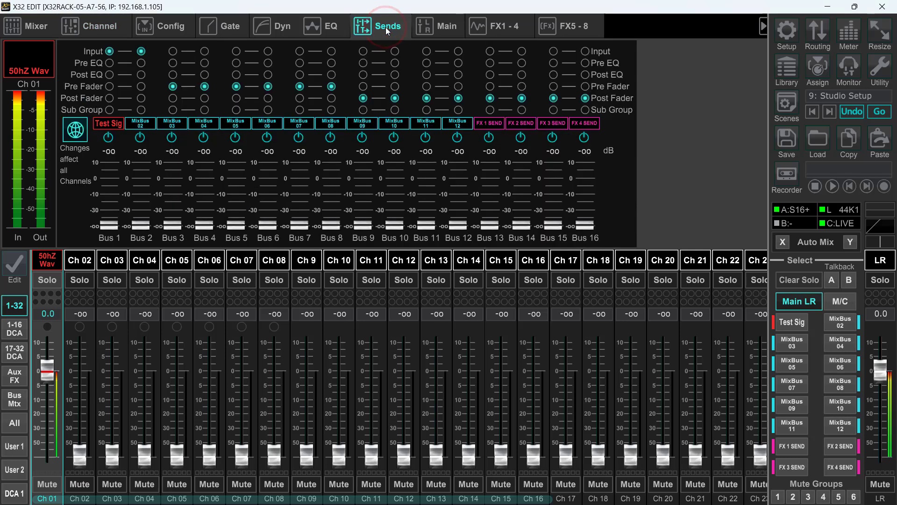
left_click(94, 26)
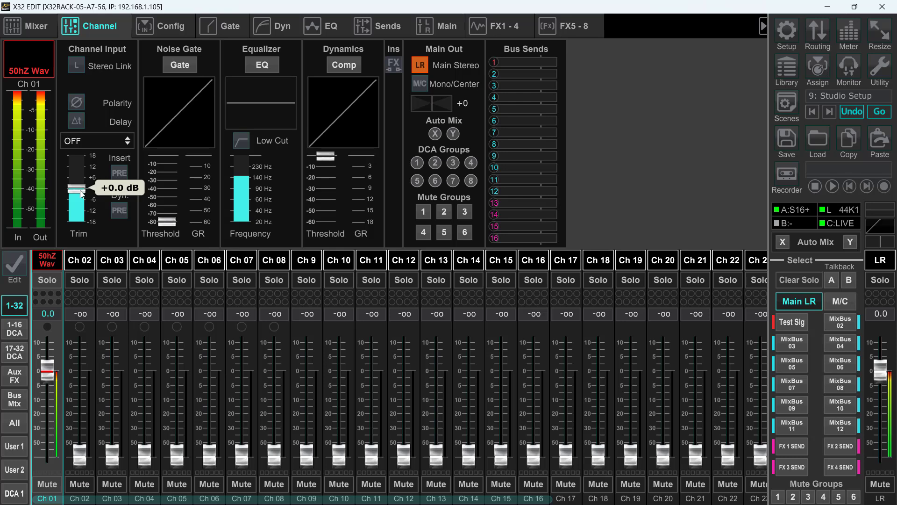
left_click_drag(80, 190, 74, 234)
mouse_move(74, 218)
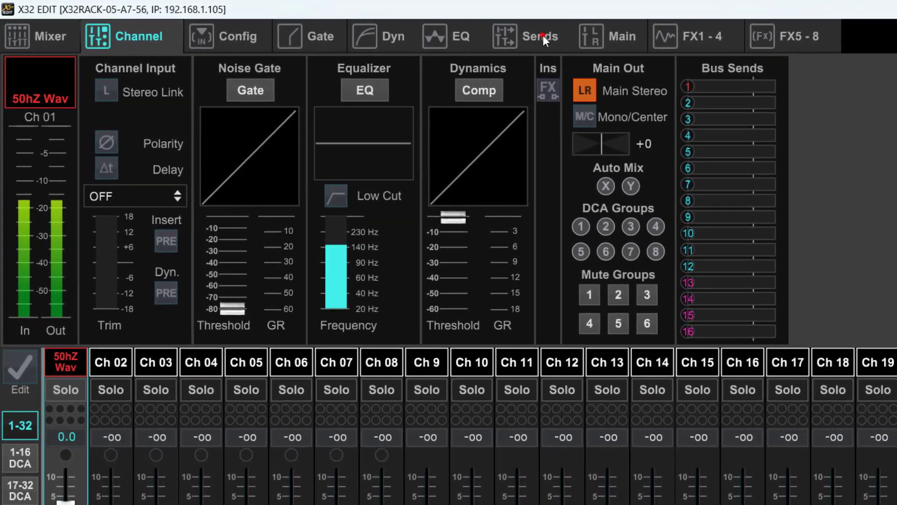
Step: Examine channel 1's sends and tap points across the mix buses
left_click(542, 35)
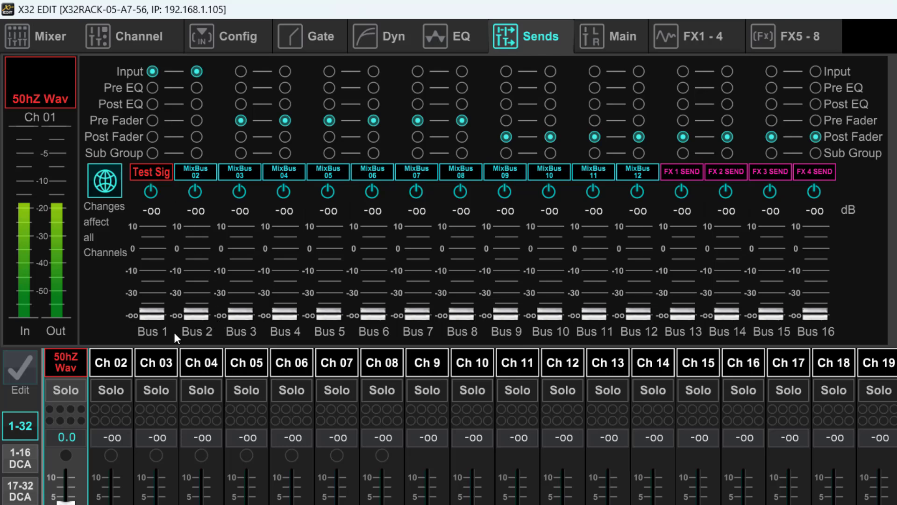
left_click(158, 332)
left_click(257, 332)
left_click(418, 334)
left_click(631, 335)
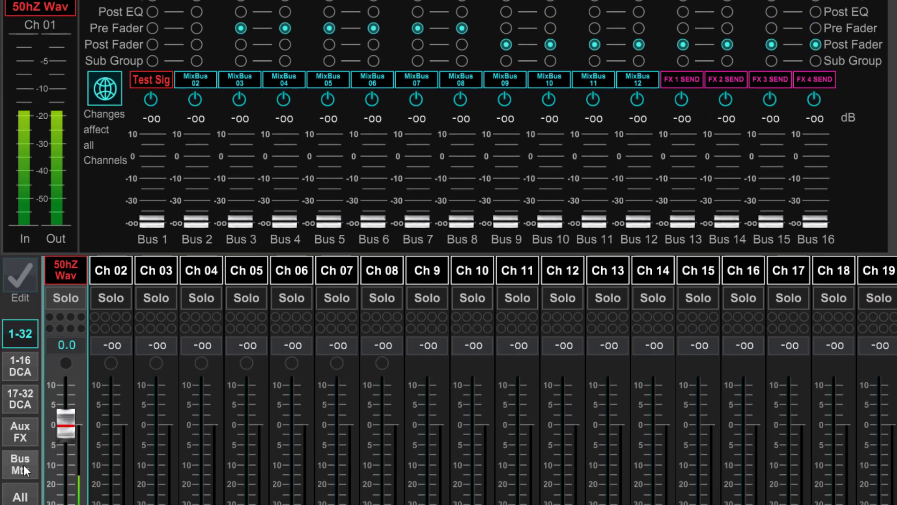
Step: Select bus 1 in the bus layer and examine the tap point options of its matrix sends
left_click(21, 464)
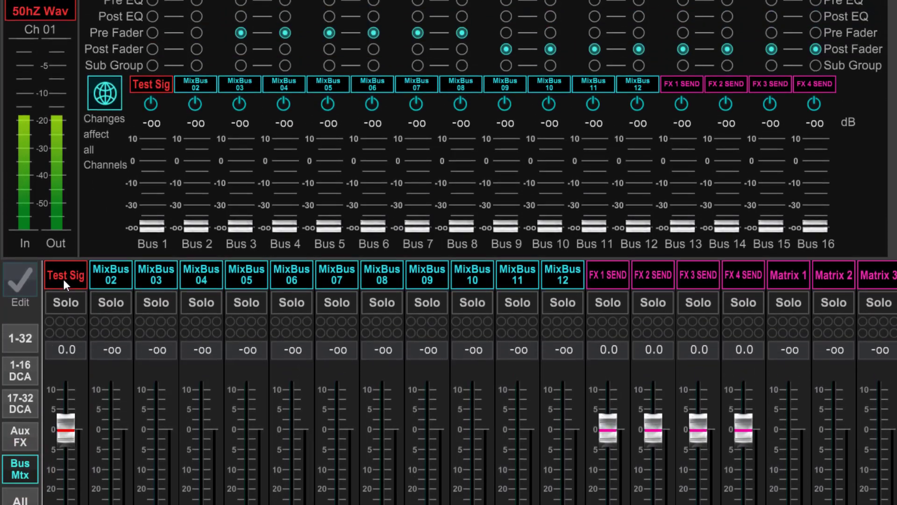
left_click(63, 149)
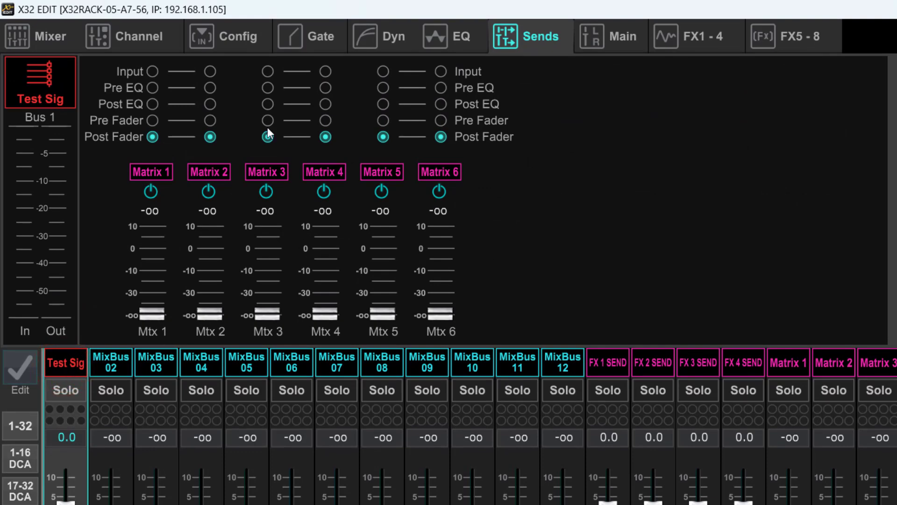
left_click(154, 71)
left_click(151, 102)
left_click(151, 121)
left_click(151, 137)
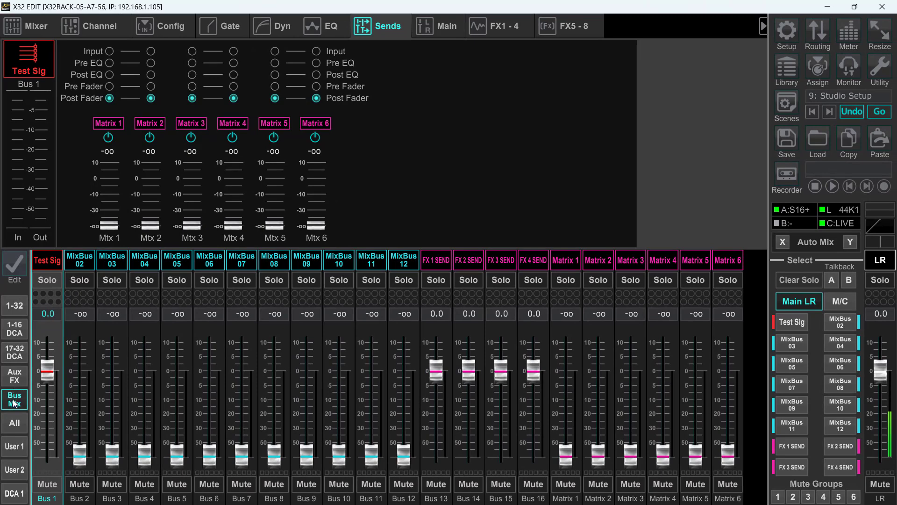
Step: Return to channel 1's bus sends and compare the fader levels of the Test Sig bus with Main LR
left_click(15, 308)
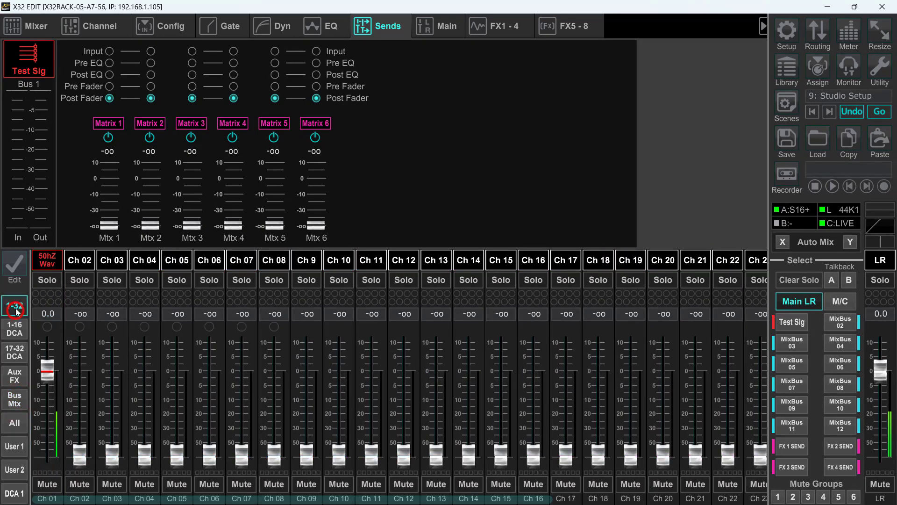
left_click(387, 26)
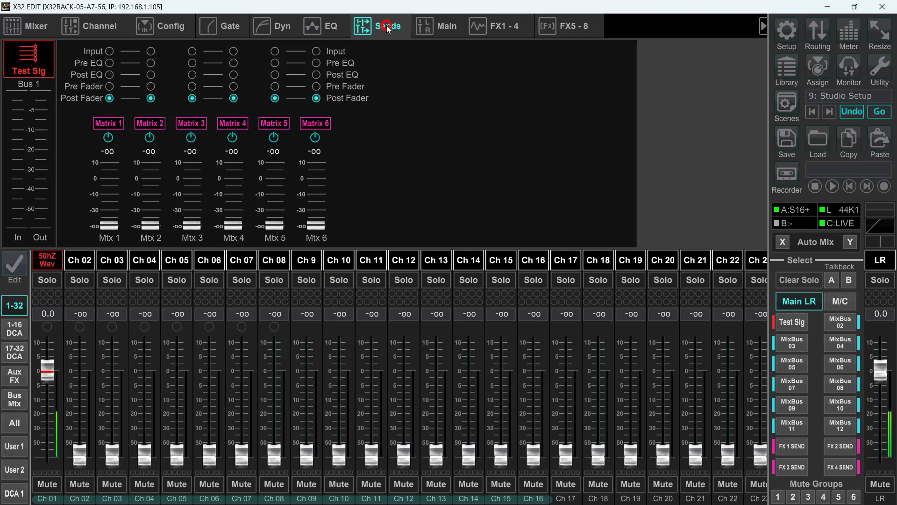
left_click(44, 265)
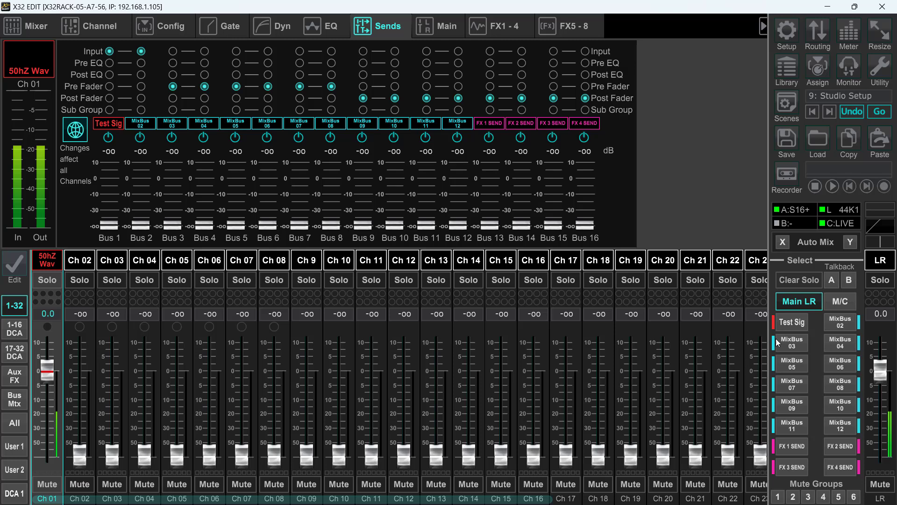
left_click(790, 322)
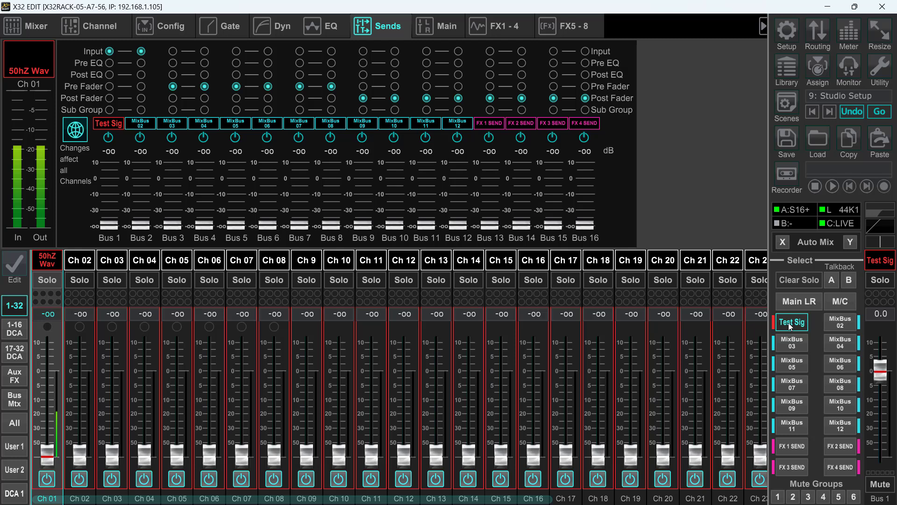
left_click(790, 322)
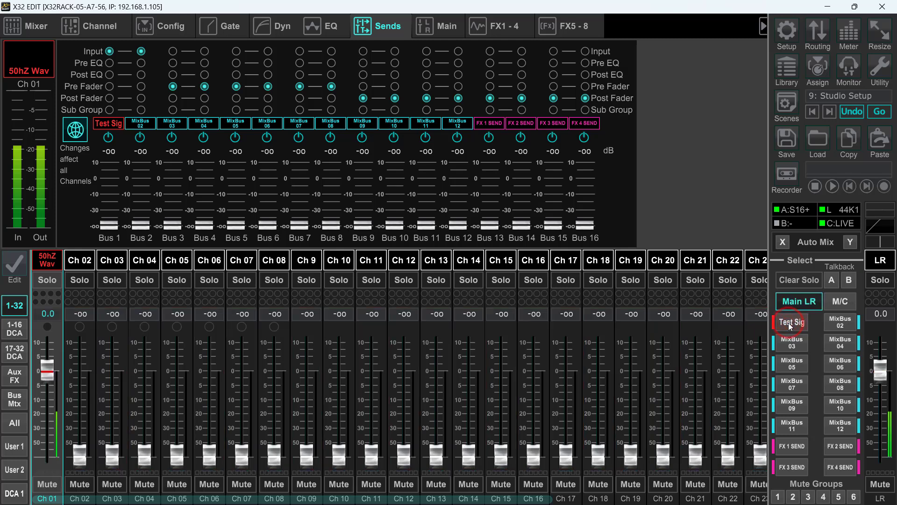
Step: Examine the In/Out meters for input 1, the monitor and output 7
left_click(852, 39)
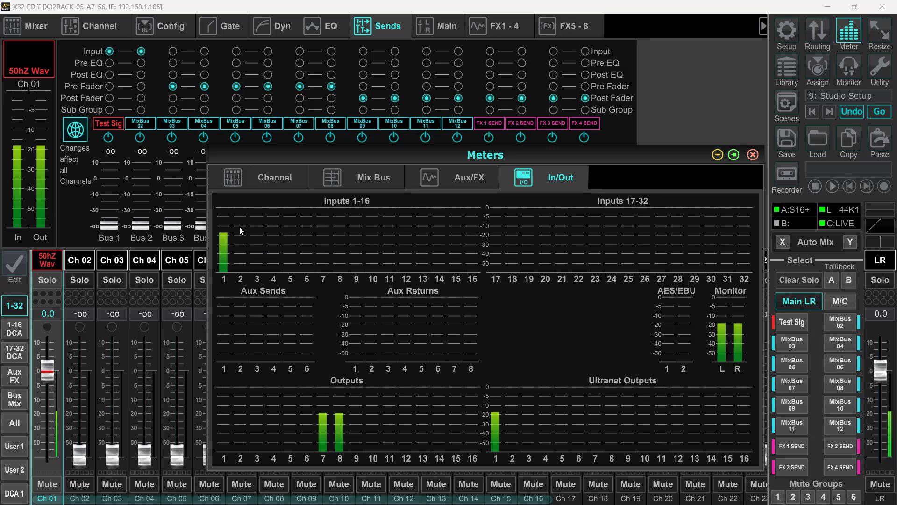
left_click(223, 238)
left_click(722, 329)
left_click(323, 414)
Step: Raise channel 1's send to the Test Sig bus to +0.3 dB
left_click(790, 321)
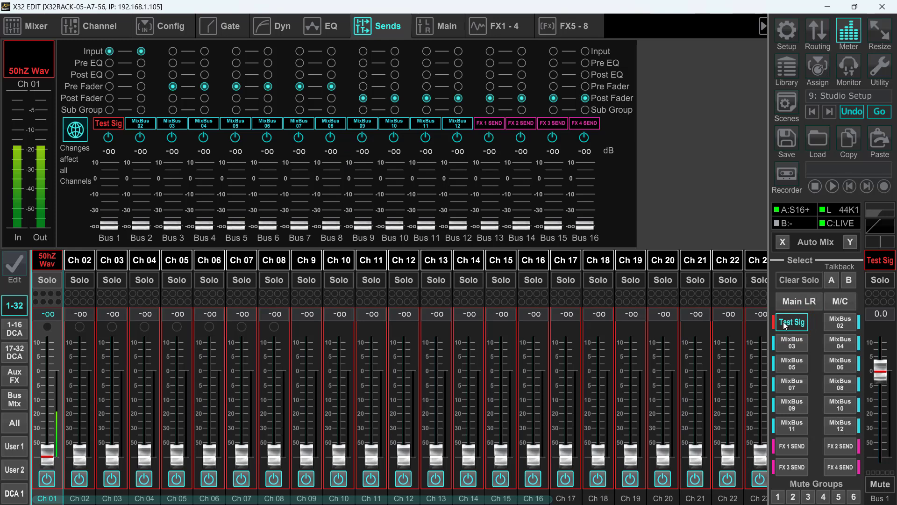
left_click_drag(47, 456, 54, 373)
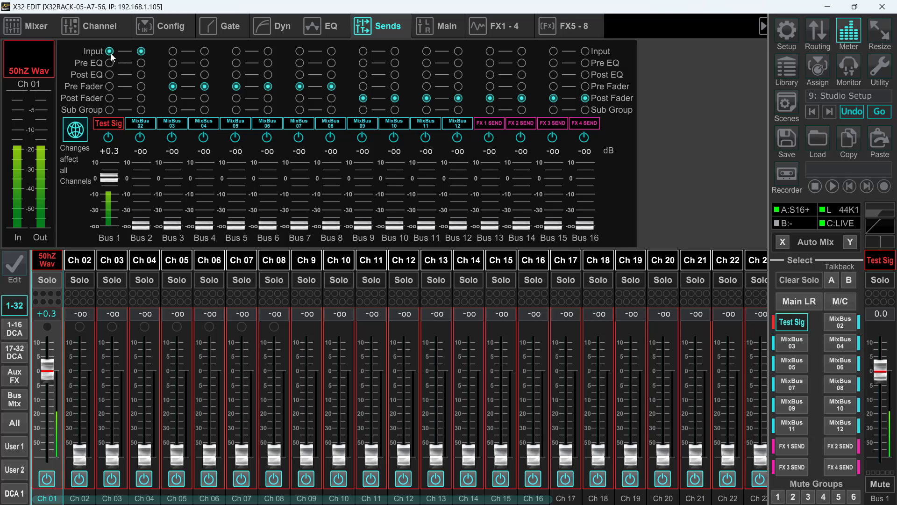
Step: Try the Post EQ tap point for the bus 1 and 2 sends on all channels, and restore it to Input
left_click(141, 51)
left_click(112, 51)
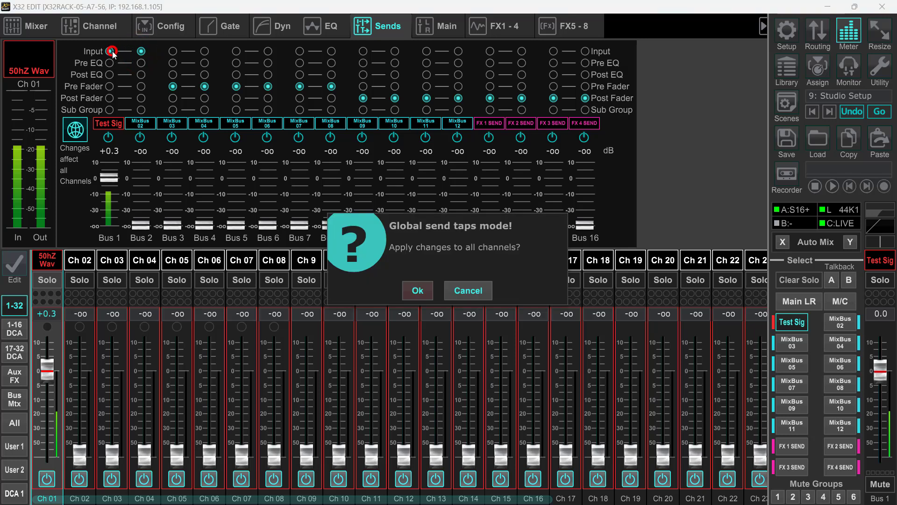
left_click(462, 290)
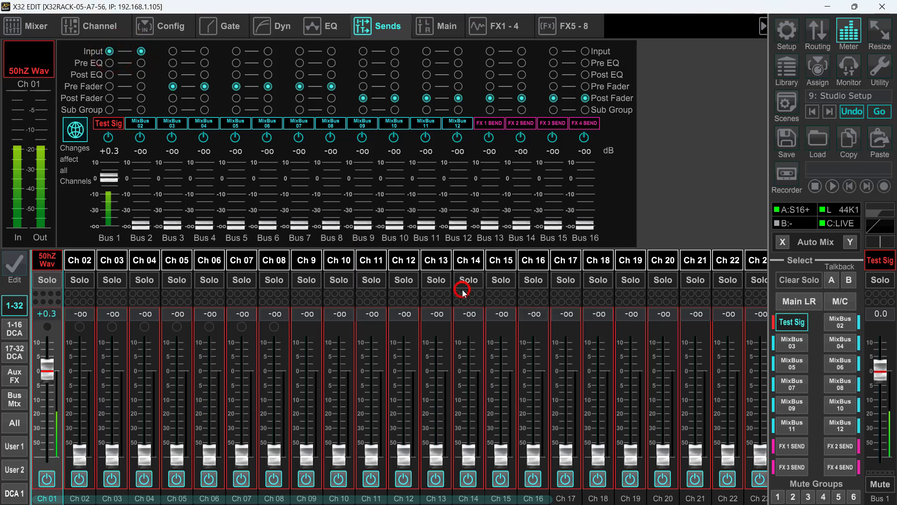
left_click(110, 75)
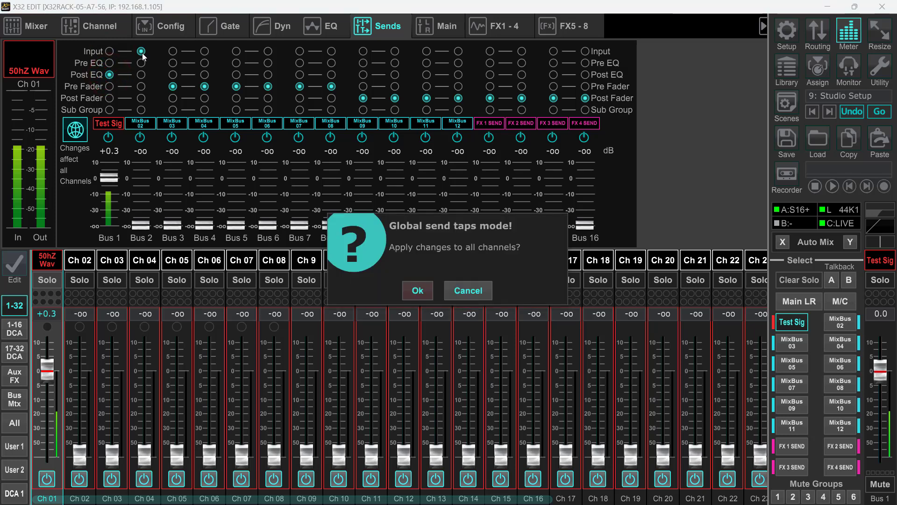
left_click(417, 291)
left_click(109, 50)
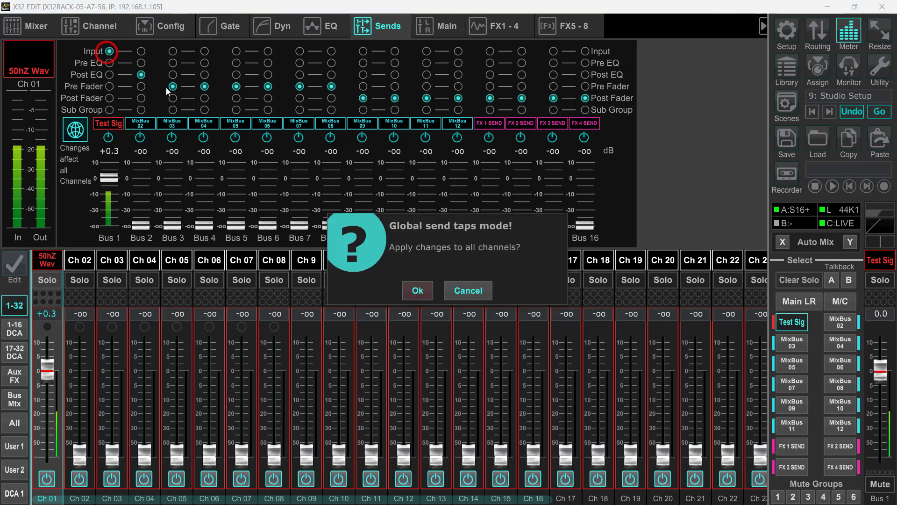
left_click(417, 290)
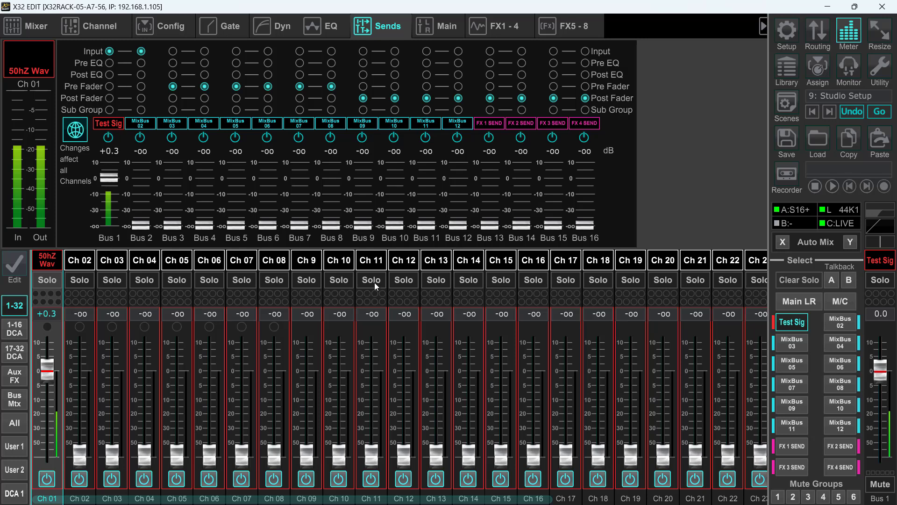
Step: Show the In/Out meters in the Main LR mix and adjust channel 1's fader to -1.3 dB, finishing at +1.0 dB
left_click(787, 326)
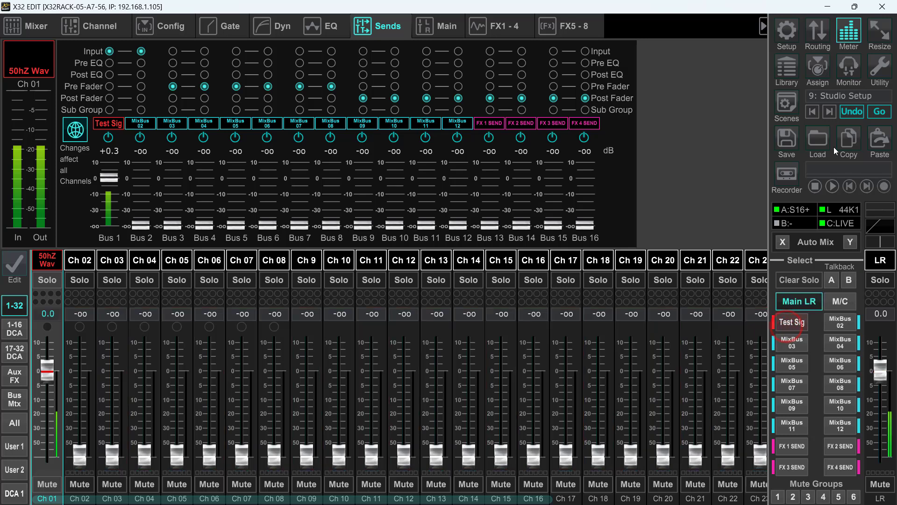
left_click(848, 32)
left_click_drag(52, 369, 69, 377)
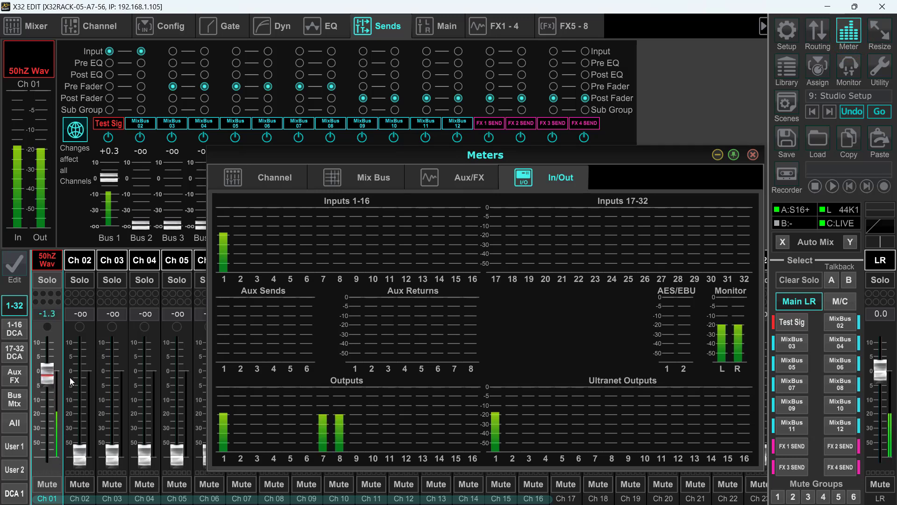
left_click(221, 415)
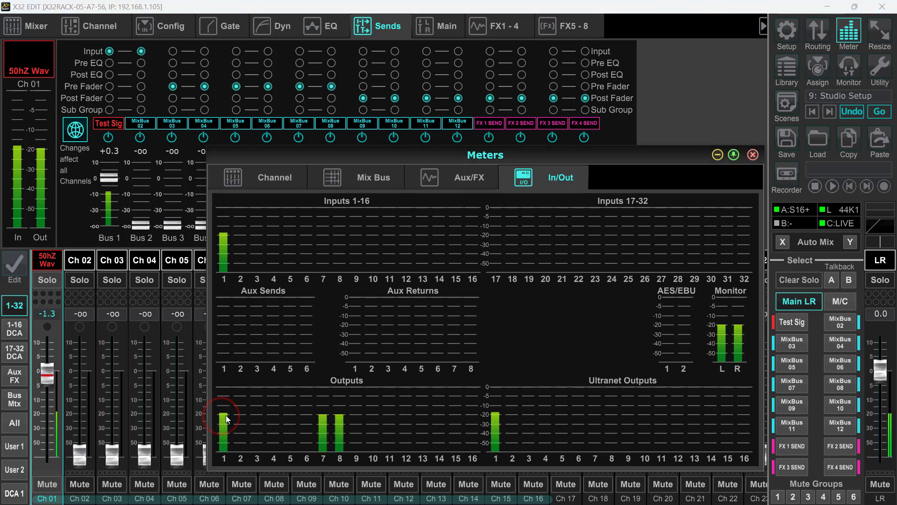
mouse_move(47, 374)
left_mouse_down()
mouse_move(44, 431)
mouse_move(55, 374)
left_mouse_up()
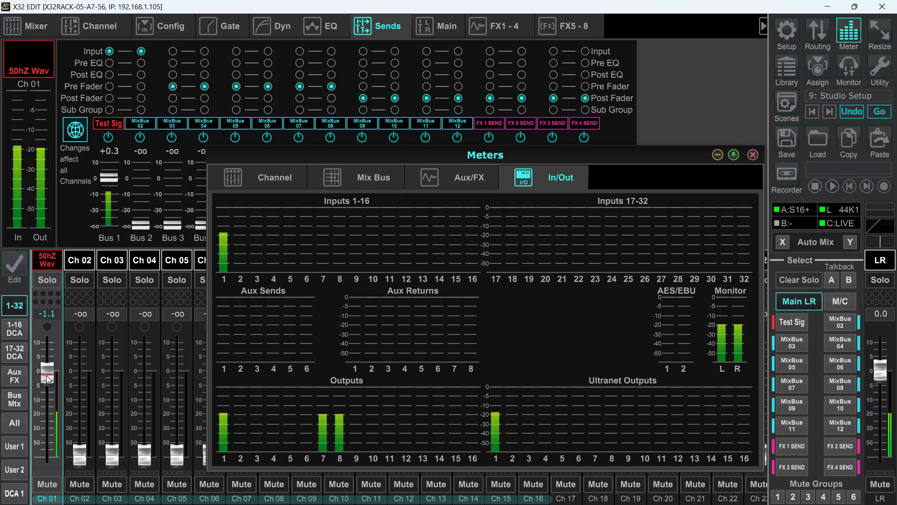
left_click_drag(48, 378, 50, 371)
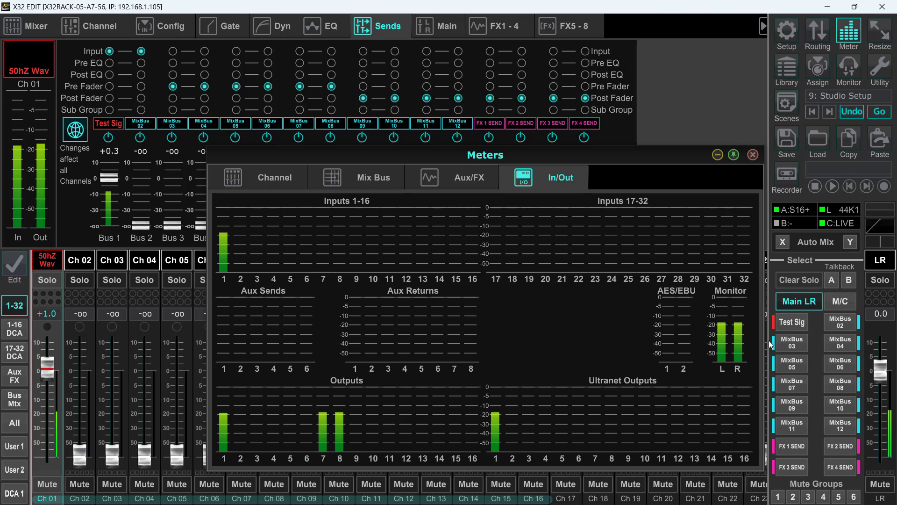
Step: Compare channel 1's Test Sig send with its Main LR level, setting its Main LR fader to -0.3 dB
left_click(796, 324)
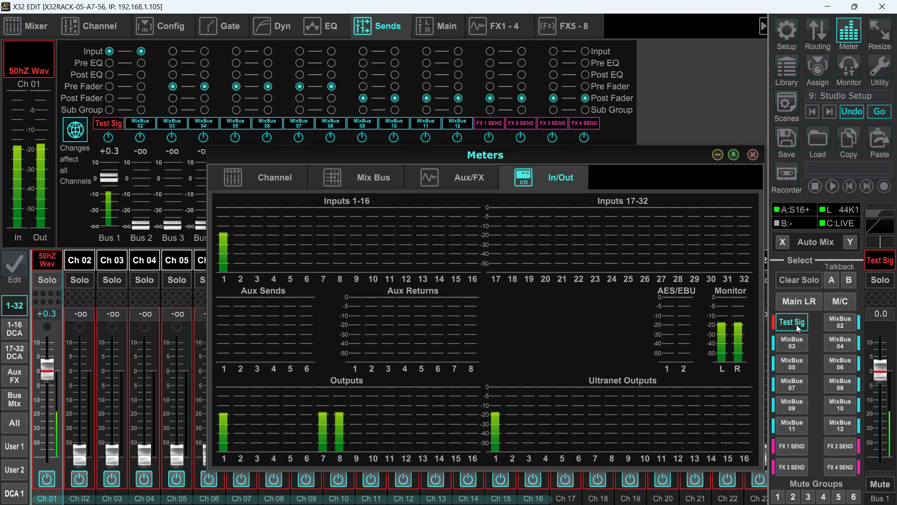
left_click(790, 323)
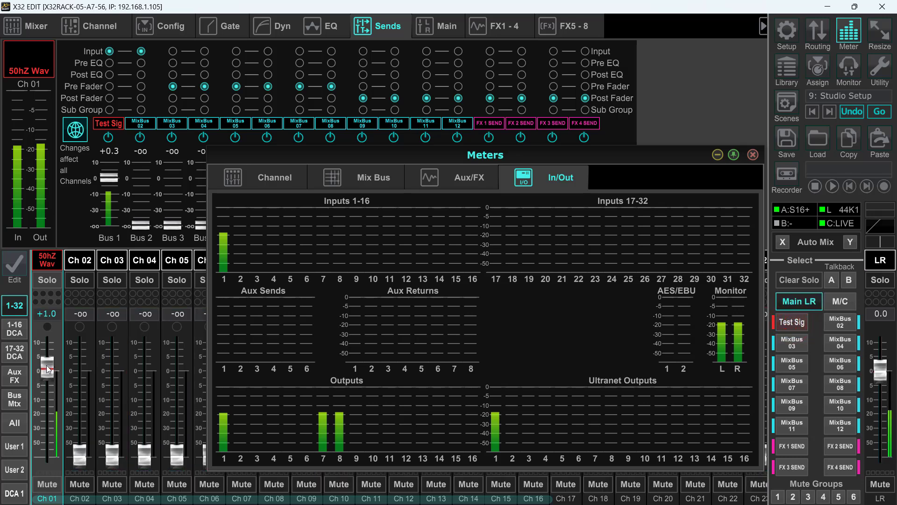
left_click_drag(46, 369, 49, 375)
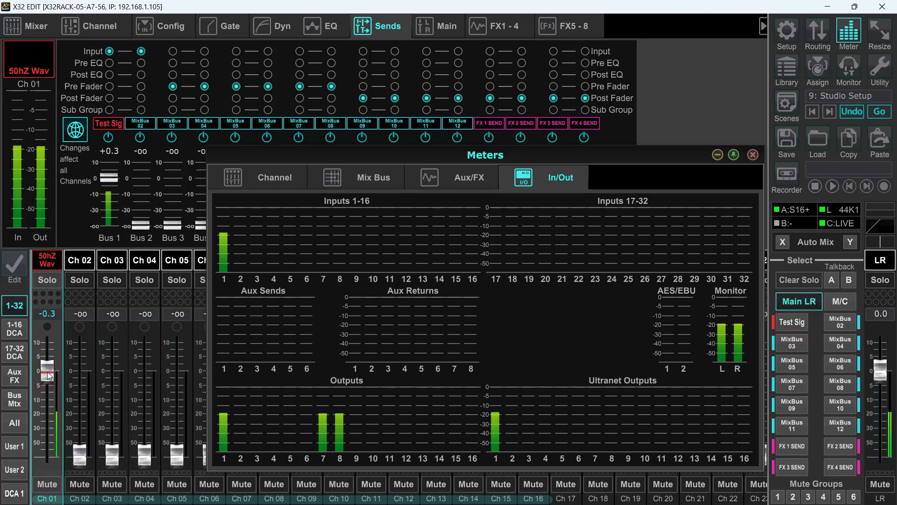
left_click(794, 324)
left_click(794, 323)
Step: Set the bus 1 and 2 send tap point to Pre EQ for all channels
left_click(108, 63)
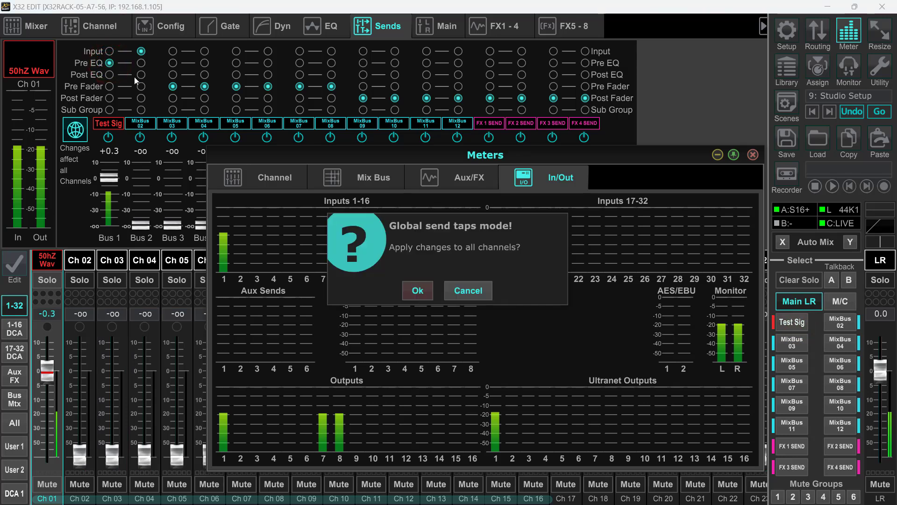
left_click(425, 287)
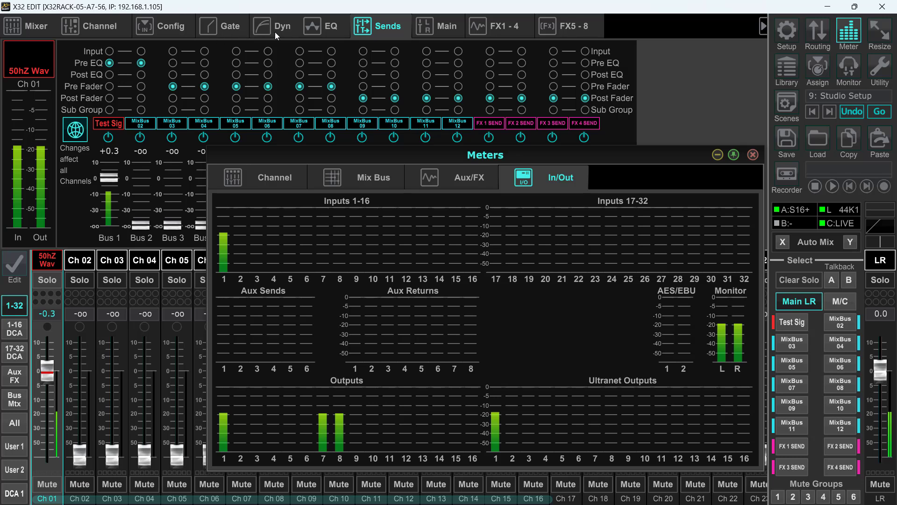
Step: Test channel 1's 158 Hz low cut by switching it on and off again, and return to the bus sends
left_click(327, 26)
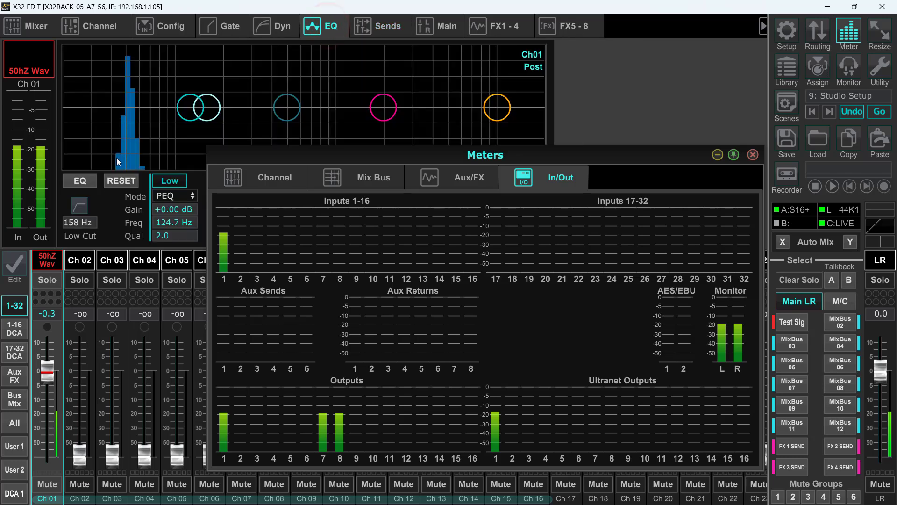
left_click(78, 209)
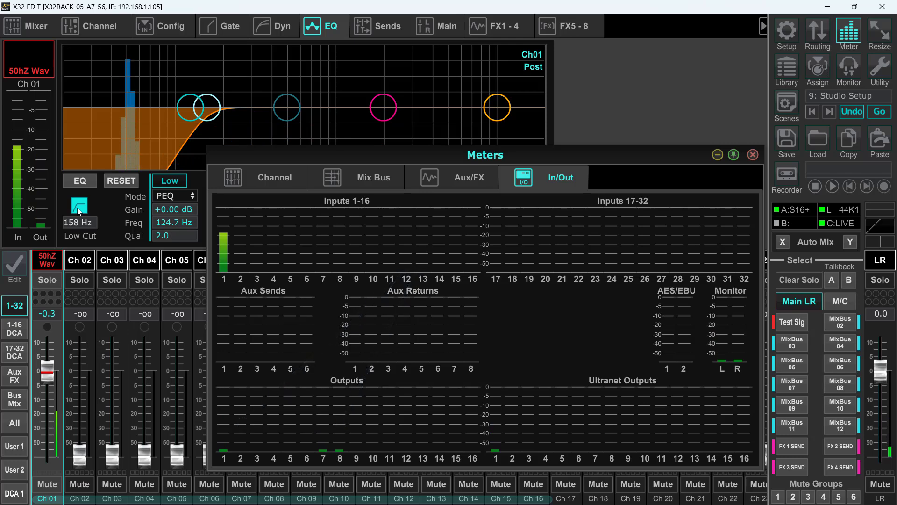
left_click(77, 208)
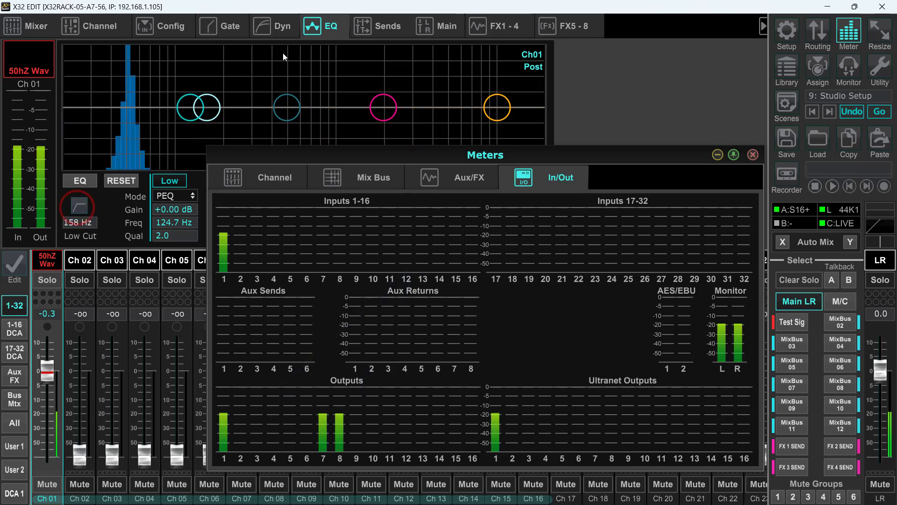
left_click(388, 24)
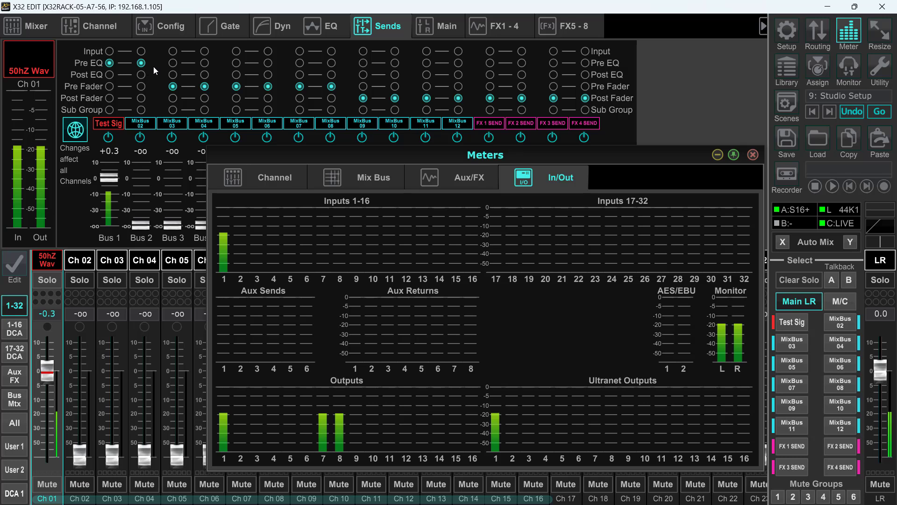
Step: Set the bus 1 and 2 send tap point to Post EQ for all channels, and test channel 1's low cut on and off
left_click(109, 75)
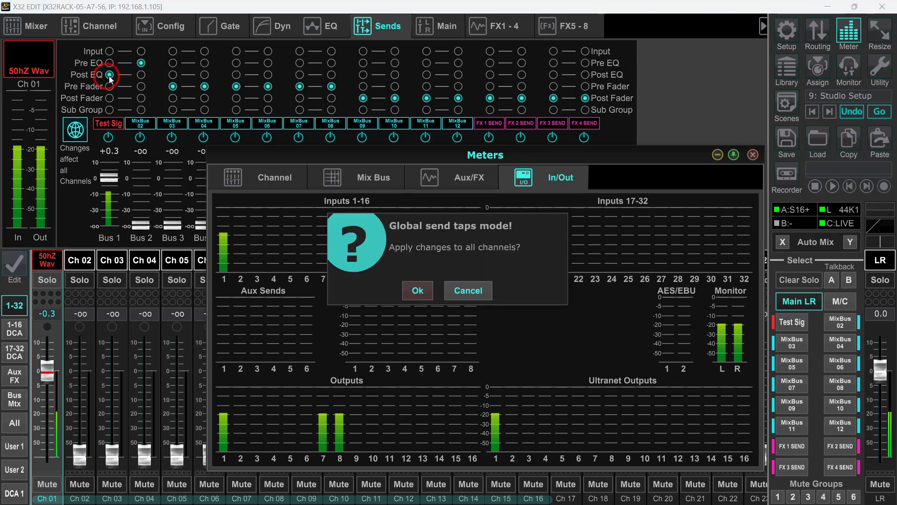
left_click(419, 293)
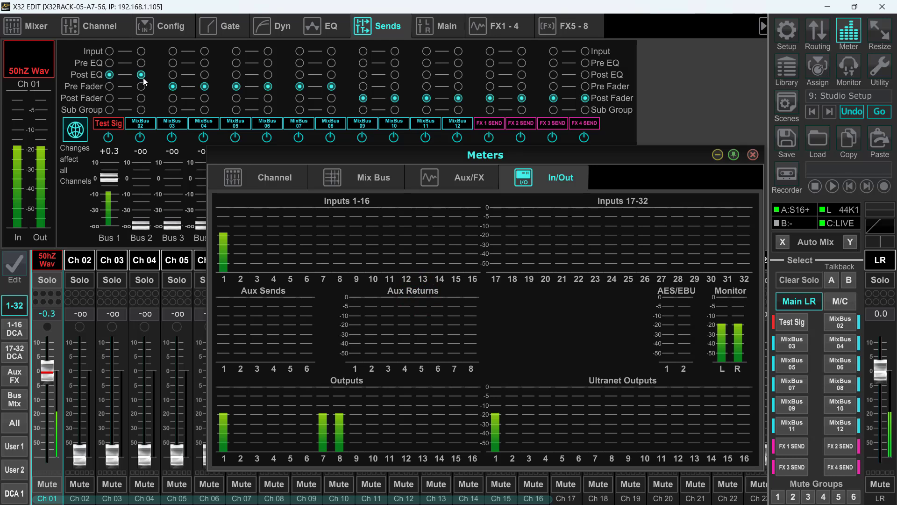
left_click(334, 26)
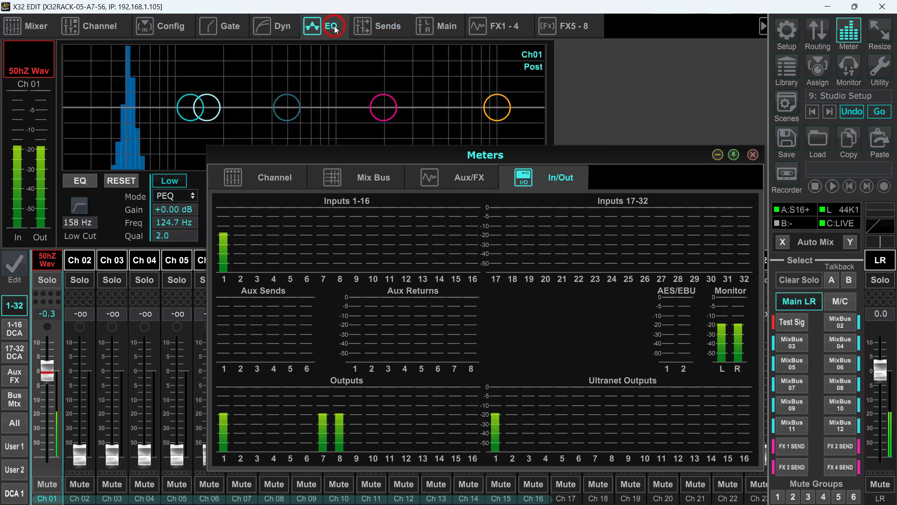
left_click(80, 207)
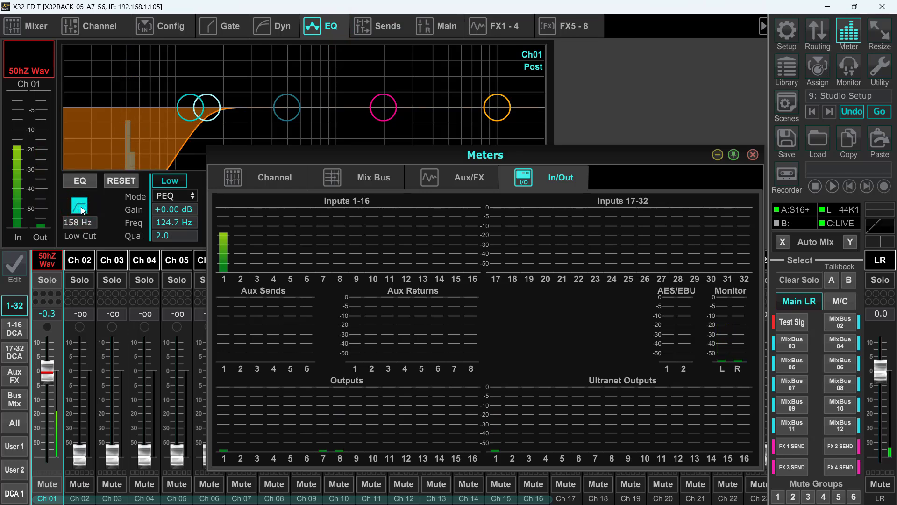
left_click(80, 206)
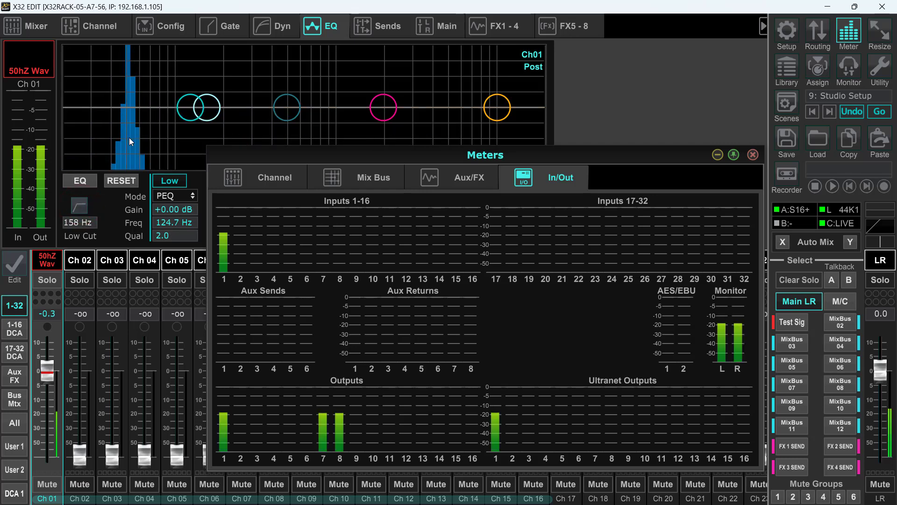
left_click(379, 27)
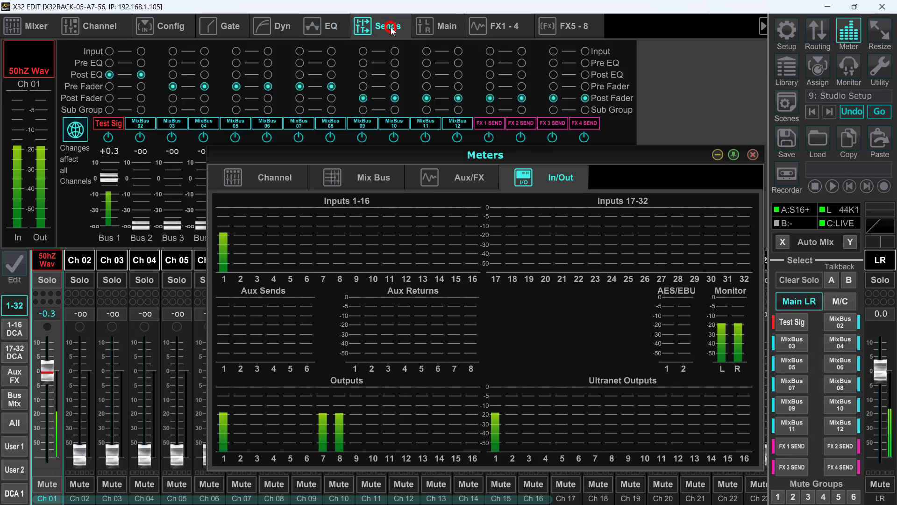
Step: Set the bus 1 and 2 send tap point to Pre Fader for all channels, and move channel 1's fader to -3.6 dB, finishing at -1.5 dB
left_click(110, 88)
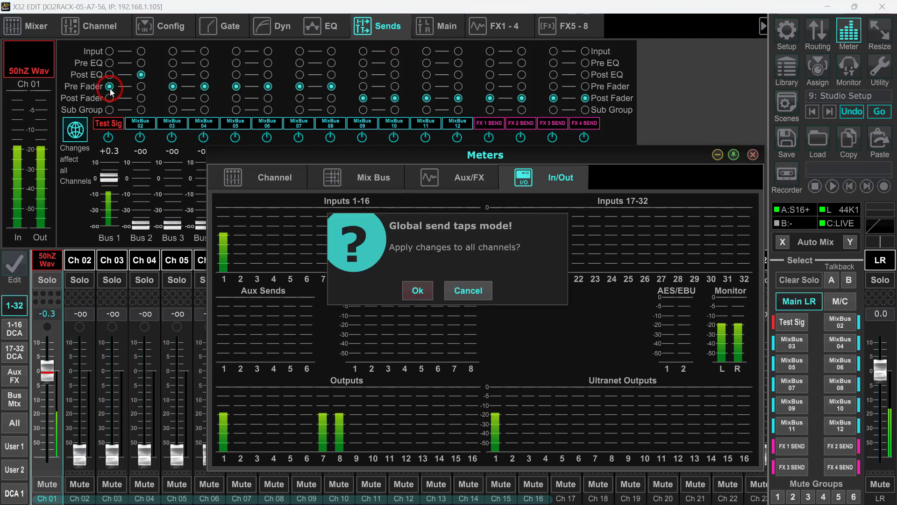
left_click(417, 291)
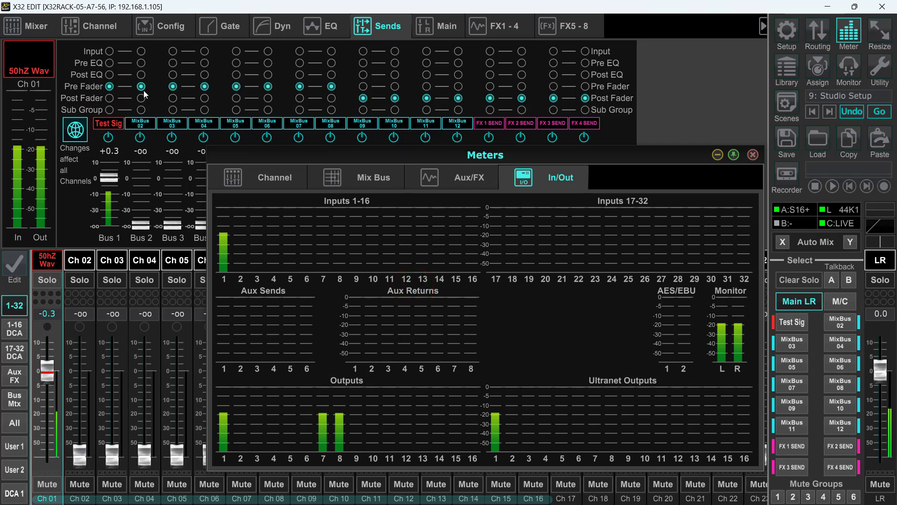
left_click(50, 261)
mouse_move(47, 372)
left_mouse_down()
mouse_move(47, 360)
mouse_move(47, 409)
mouse_move(53, 381)
left_mouse_up()
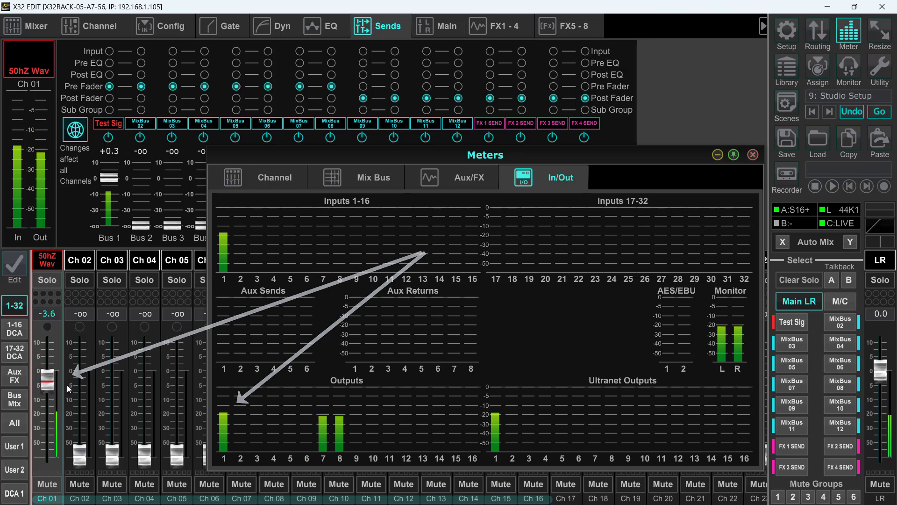
left_click(225, 419)
left_click_drag(55, 381, 56, 376)
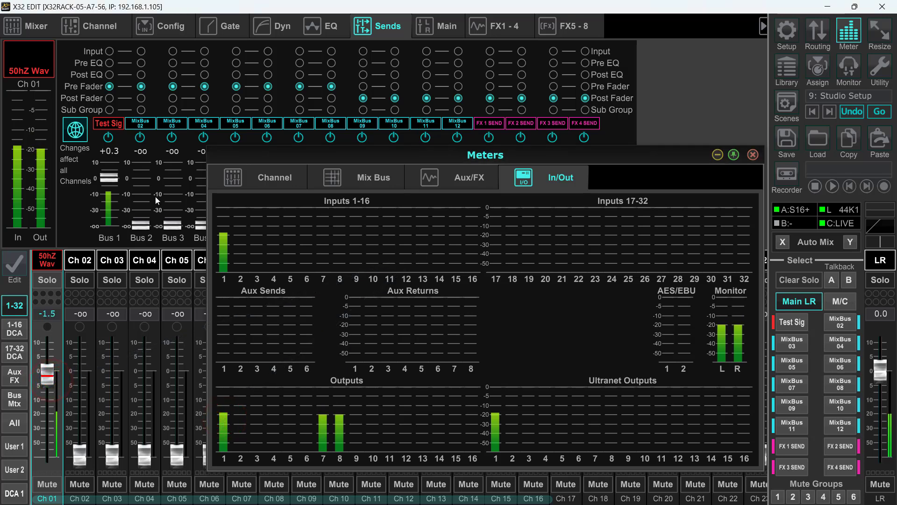
Step: Set the bus 1 and 2 send tap point to Post Fader for all channels and adjust channel 1's fader to 0.0 dB
left_click(111, 100)
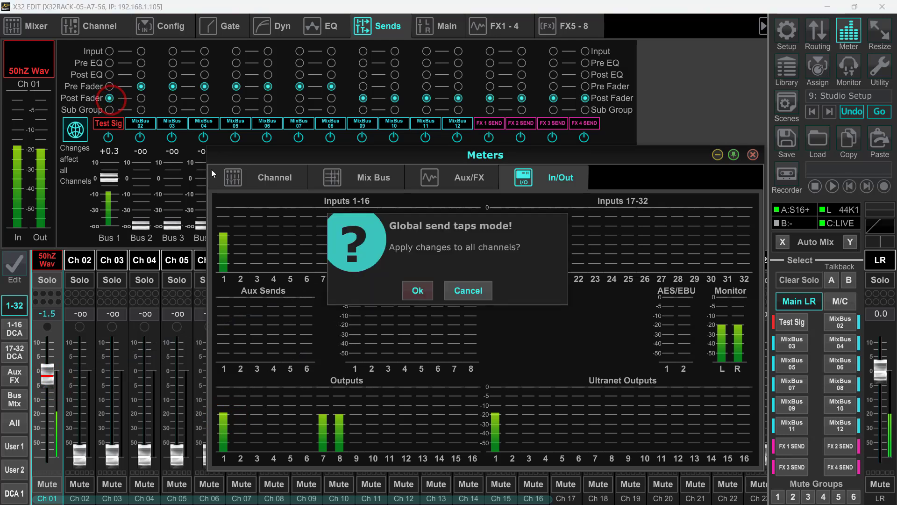
left_click(425, 296)
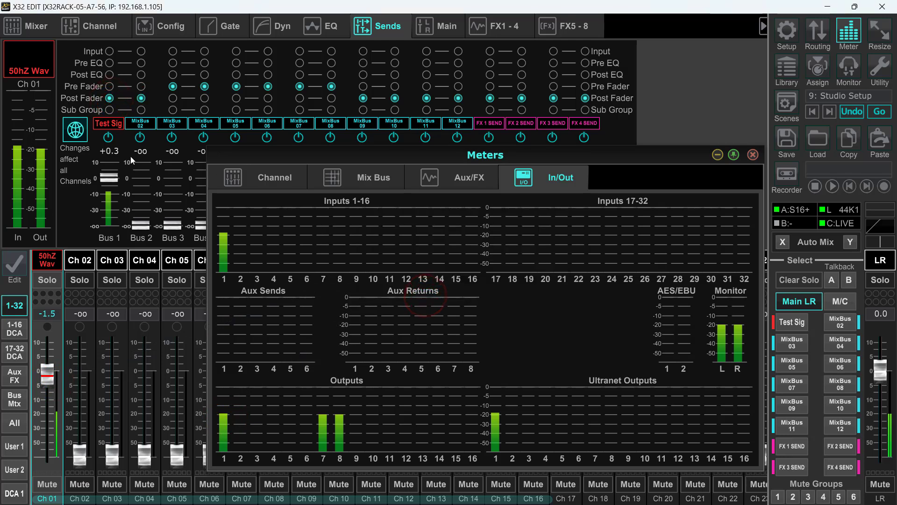
mouse_move(47, 378)
left_mouse_down()
mouse_move(47, 419)
mouse_move(47, 387)
mouse_move(66, 368)
mouse_move(62, 410)
mouse_move(48, 379)
left_mouse_up()
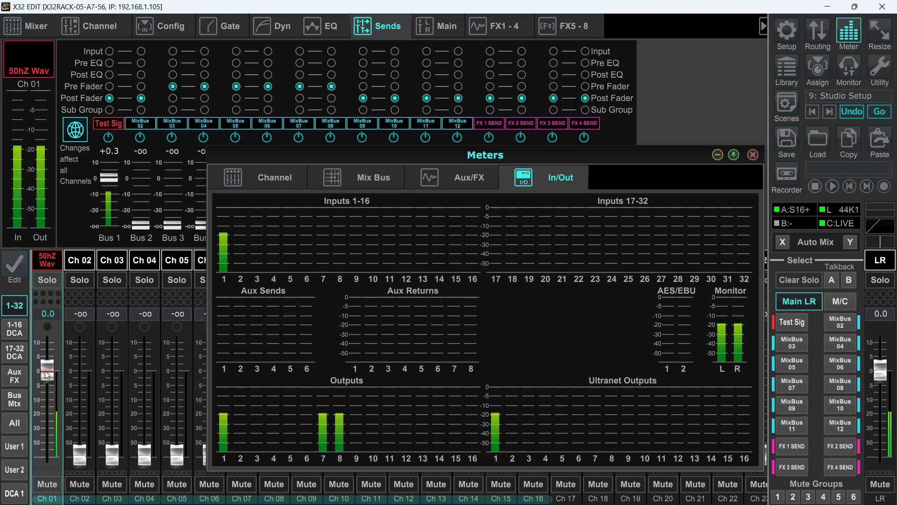
Step: Return the bus 1 and 2 send tap point to Pre Fader for all channels and close the meters
left_click(110, 86)
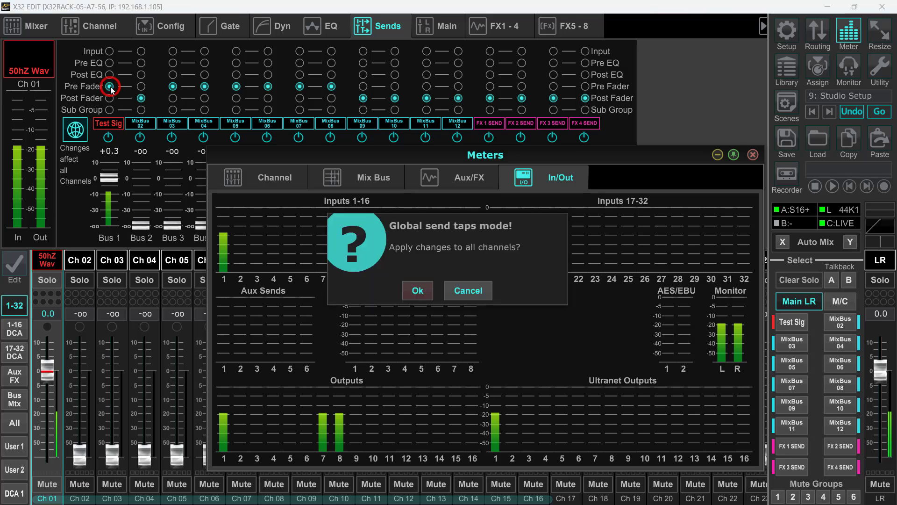
left_click(415, 291)
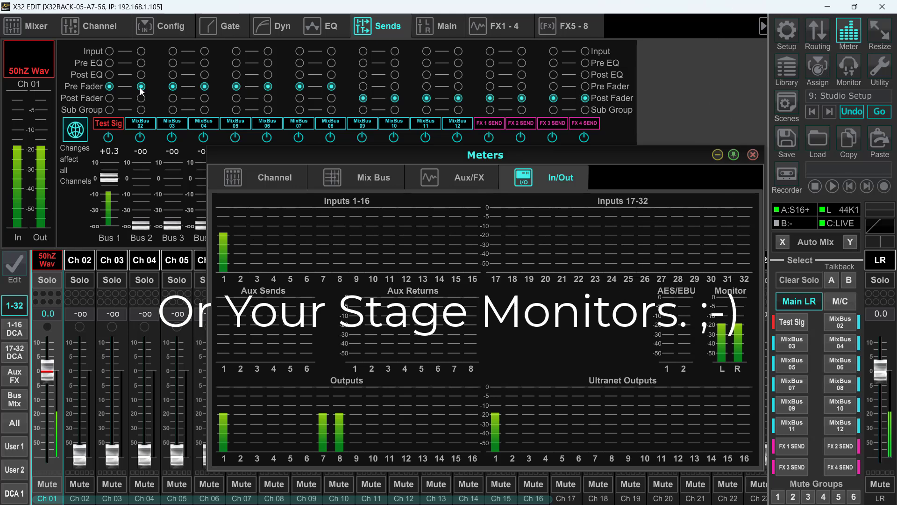
left_click(333, 86)
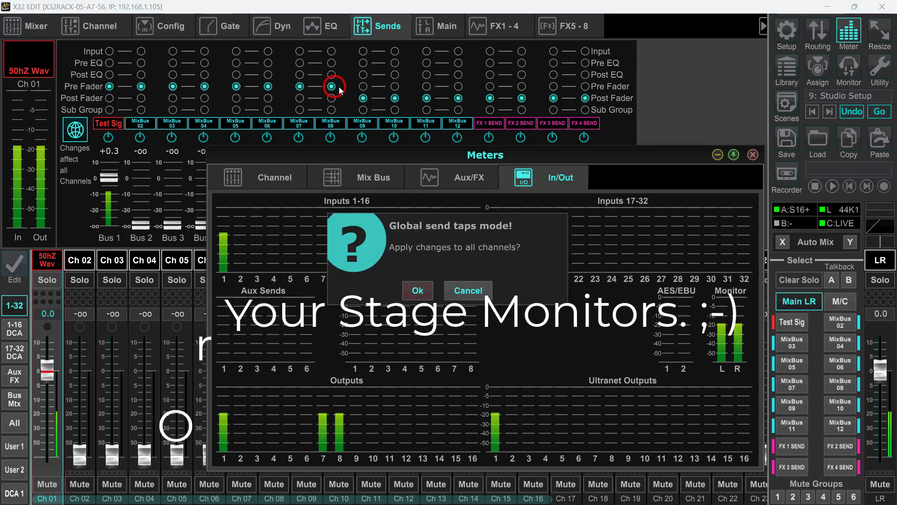
left_click(458, 296)
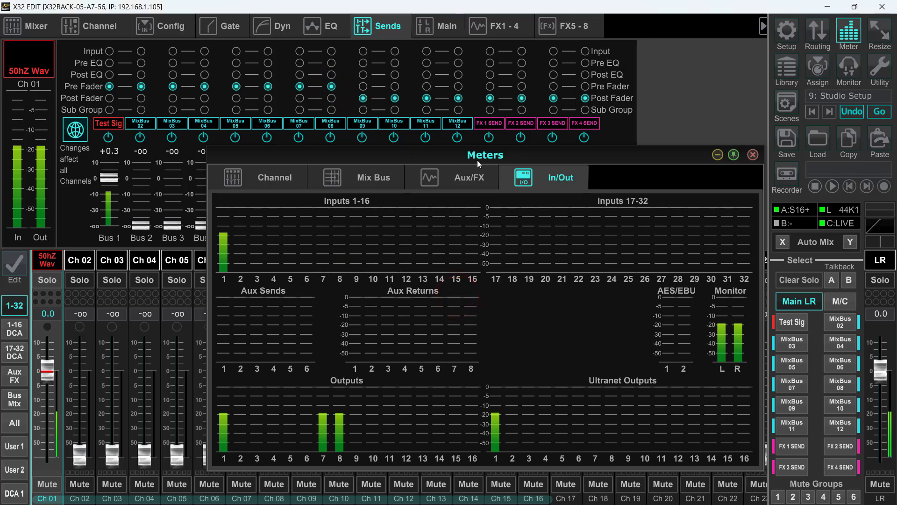
left_click(753, 154)
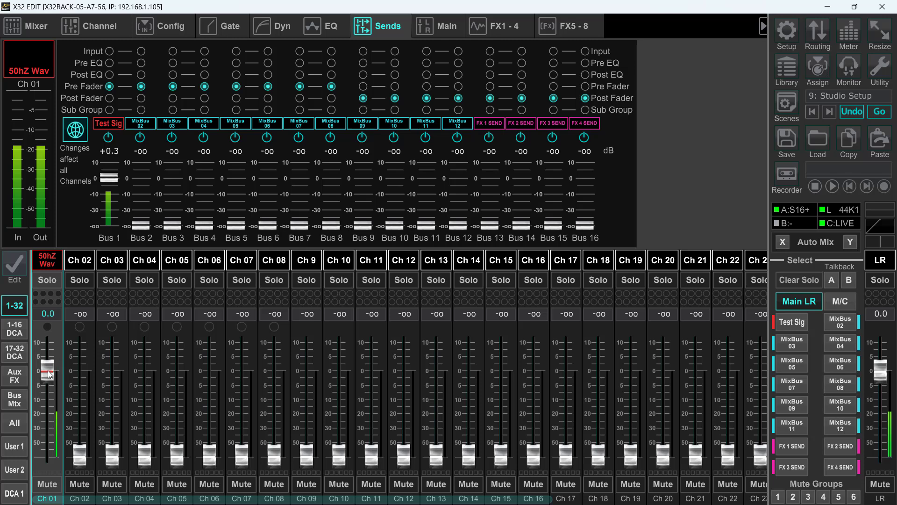
Step: Set the bus 1 and 2 send tap point to Sub Group and lower channel 1's Main LR fader to -5.2 dB
left_click_drag(49, 368, 50, 373)
left_click(109, 109)
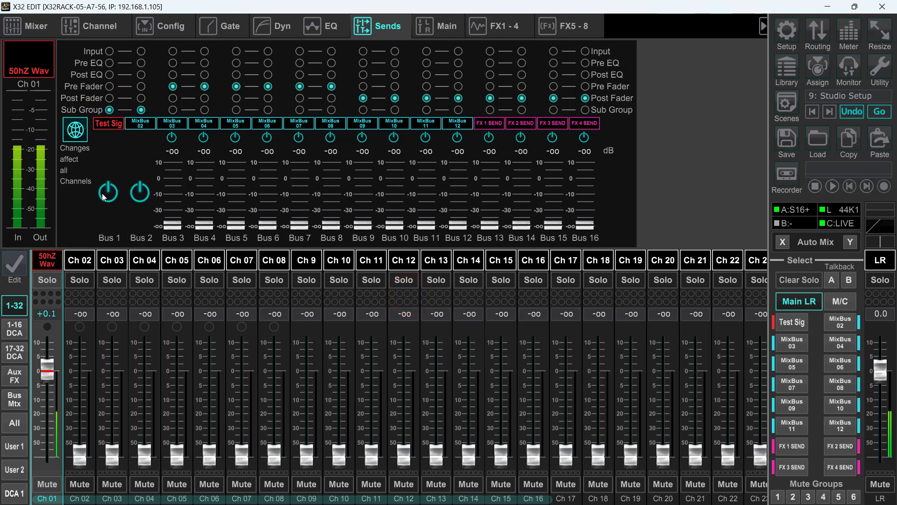
left_click_drag(47, 367, 60, 387)
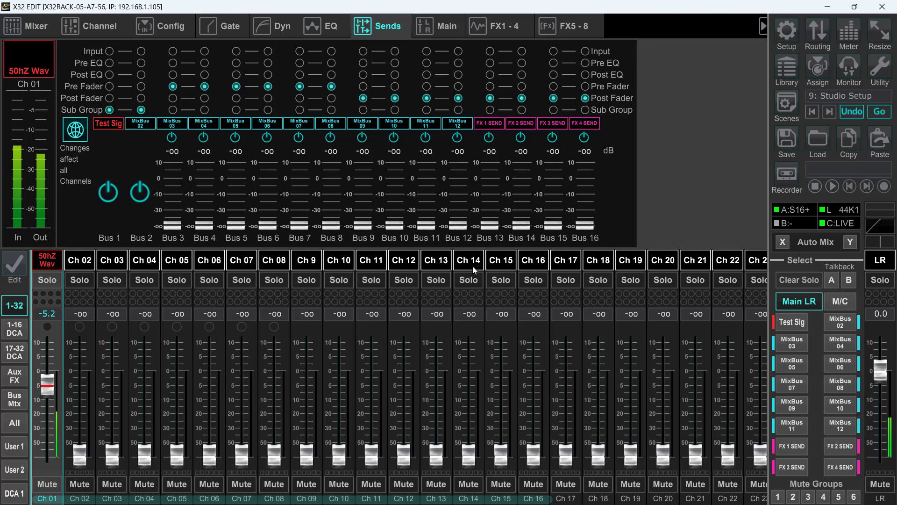
Step: Try to lower channel 1's fader in the Test Sig bus mix, and return to the Main LR mix
left_click(794, 324)
left_click_drag(47, 372, 53, 392)
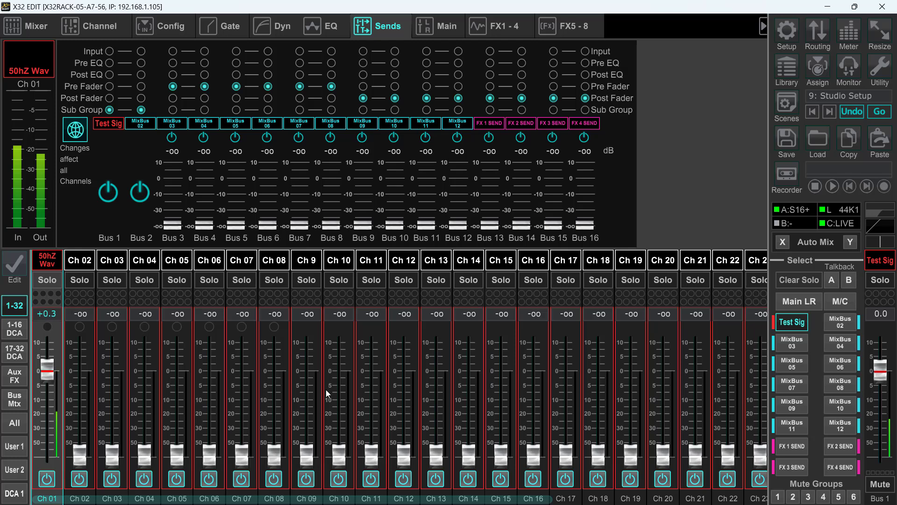
left_click(792, 323)
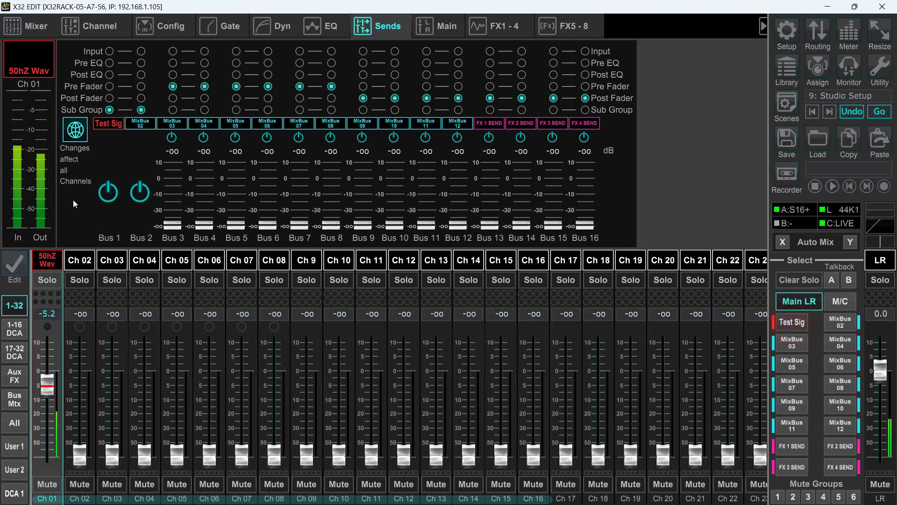
Step: Adjust channel 1's Main LR fader to -3.1 dB, finishing at -1.9 dB with the In/Out meters shown
mouse_move(54, 390)
left_mouse_down()
mouse_move(52, 378)
mouse_move(52, 385)
left_mouse_up()
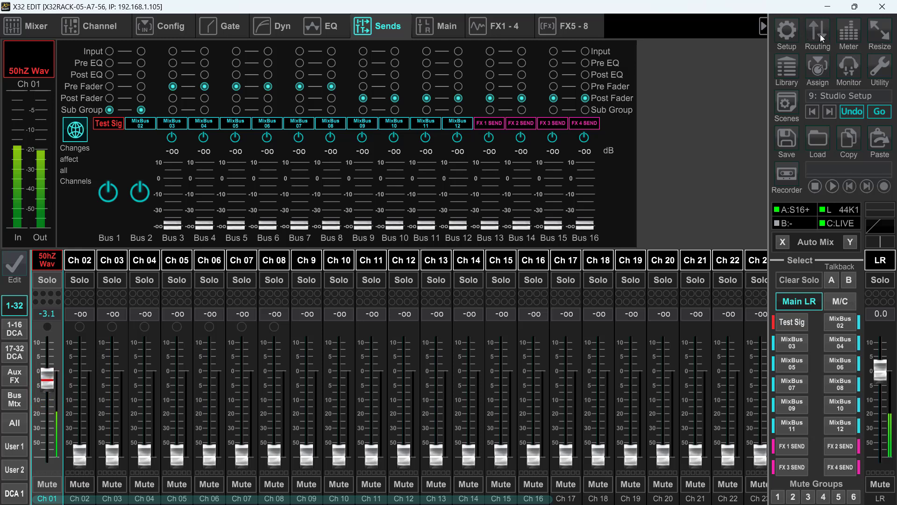
left_click(852, 33)
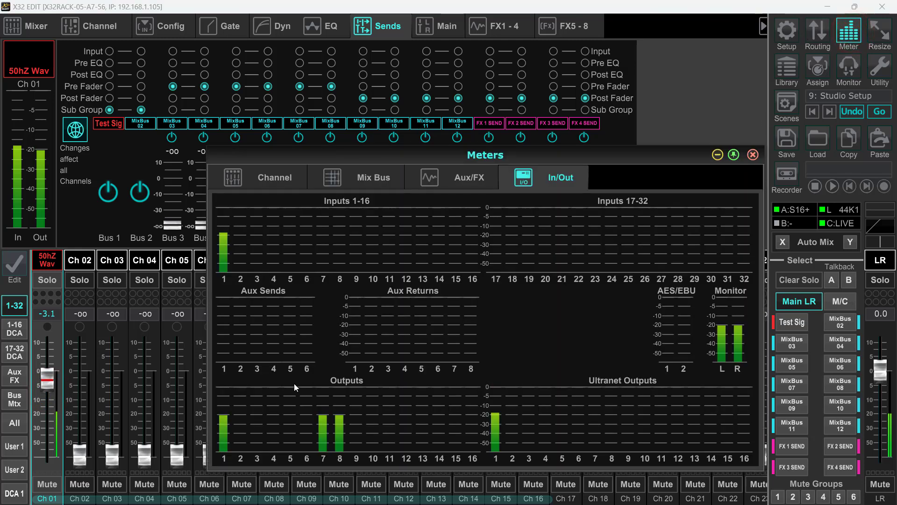
mouse_move(47, 378)
left_mouse_down()
mouse_move(47, 439)
mouse_move(55, 405)
mouse_move(60, 416)
mouse_move(56, 428)
mouse_move(65, 354)
mouse_move(62, 379)
mouse_move(64, 364)
mouse_move(63, 371)
left_mouse_up()
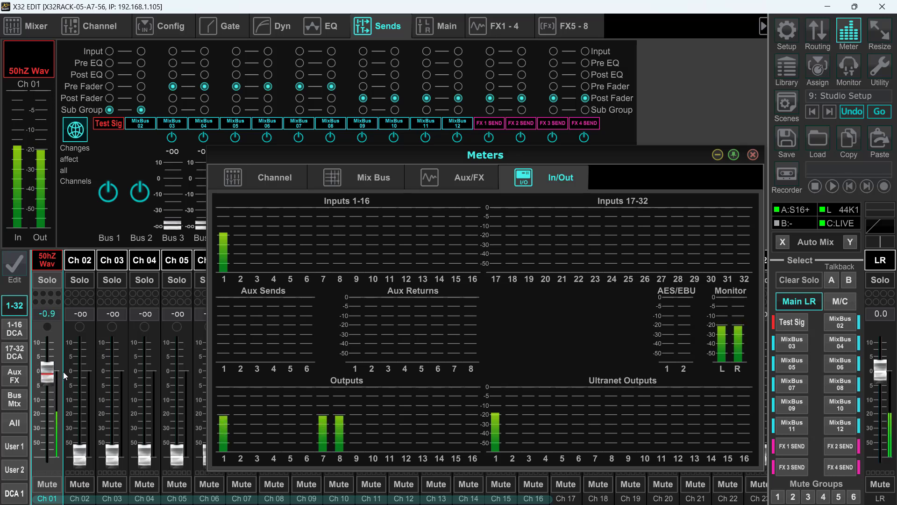
Step: Switch buses 1 and 2 from Sub Group to the Pre Fader tap for all channels, and close the meters window
left_click(110, 86)
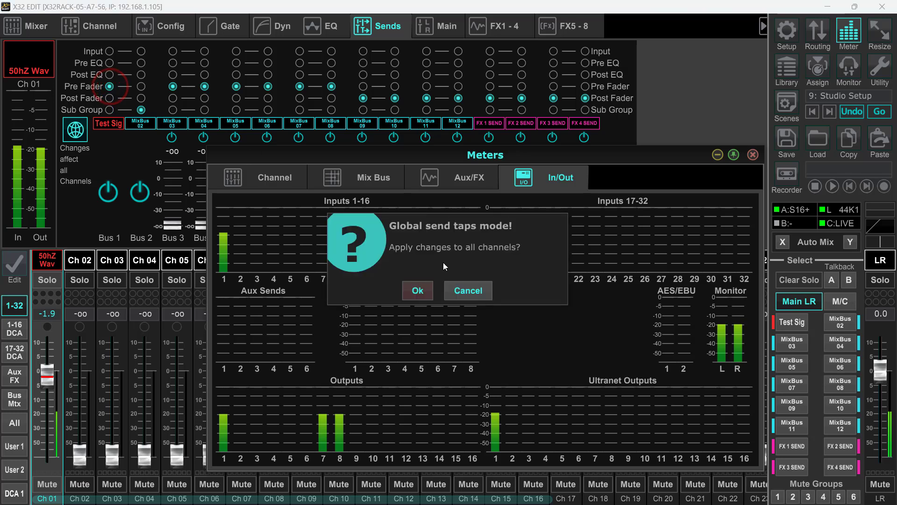
left_click(411, 290)
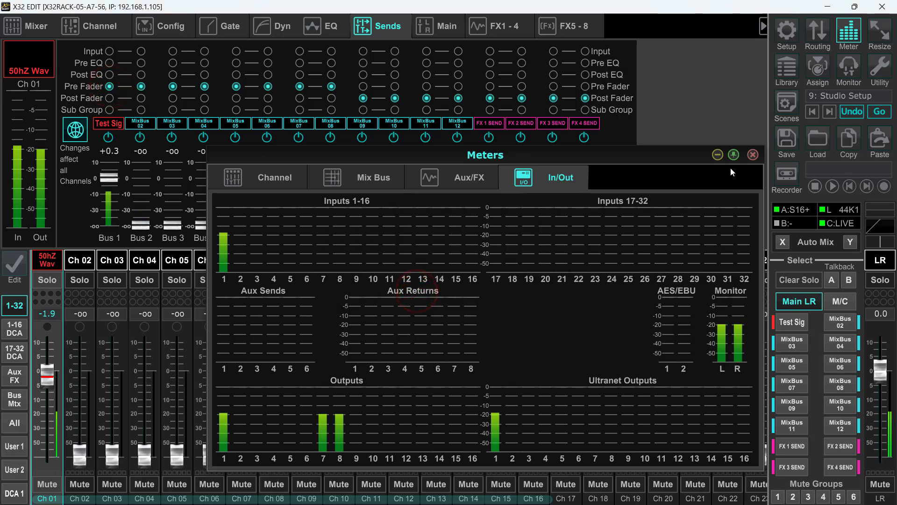
left_click(752, 154)
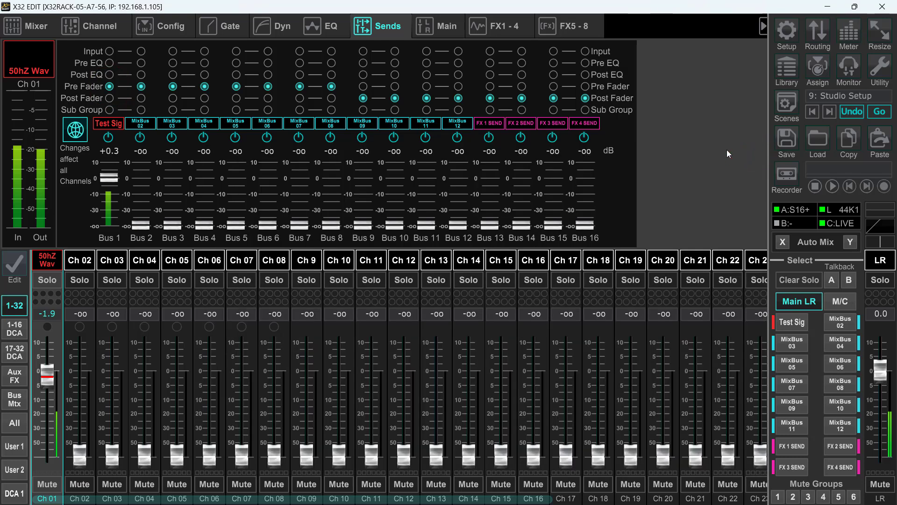
Step: Show the Out 1-16 routing and examine the signal tap options for Mix Bus 01 on output 1
left_click(819, 34)
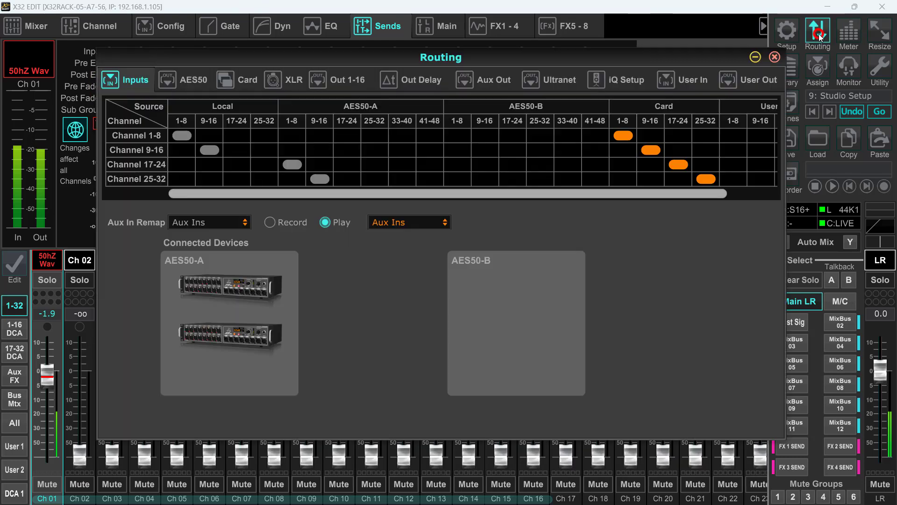
left_click(351, 80)
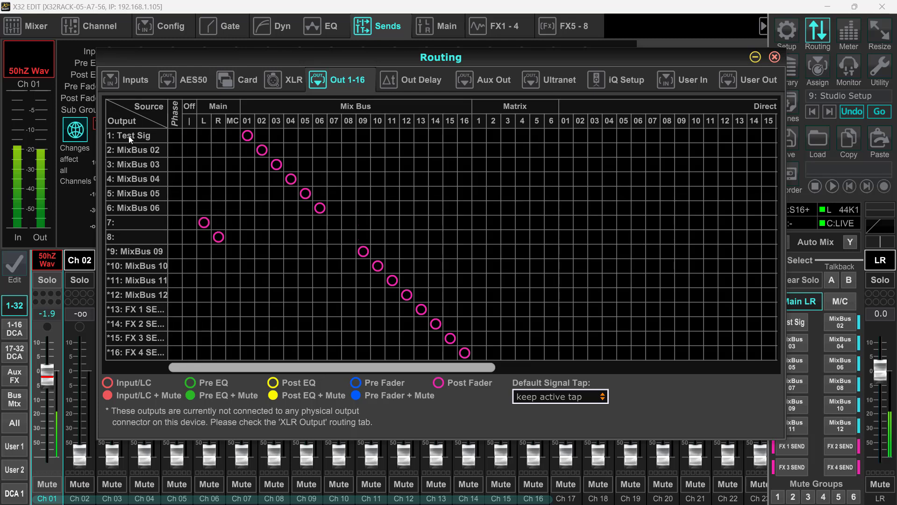
left_click(247, 137)
left_click(247, 136)
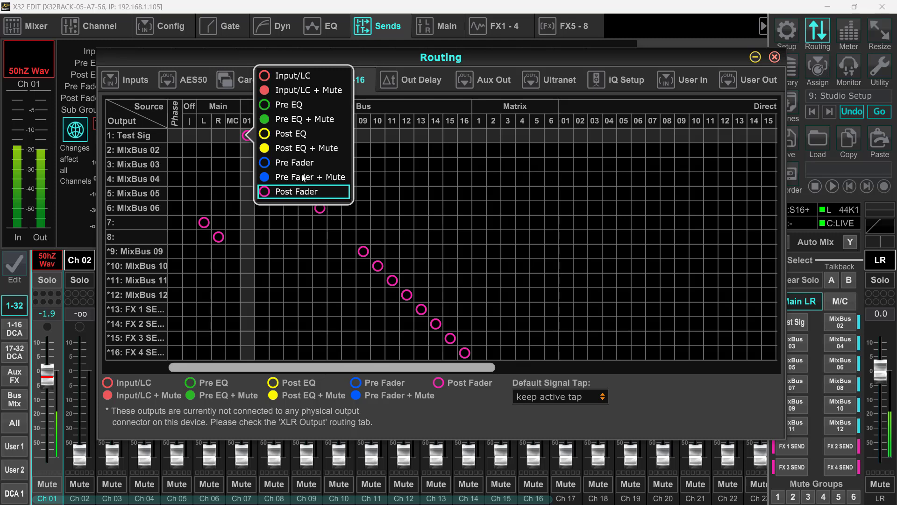
left_click(360, 250)
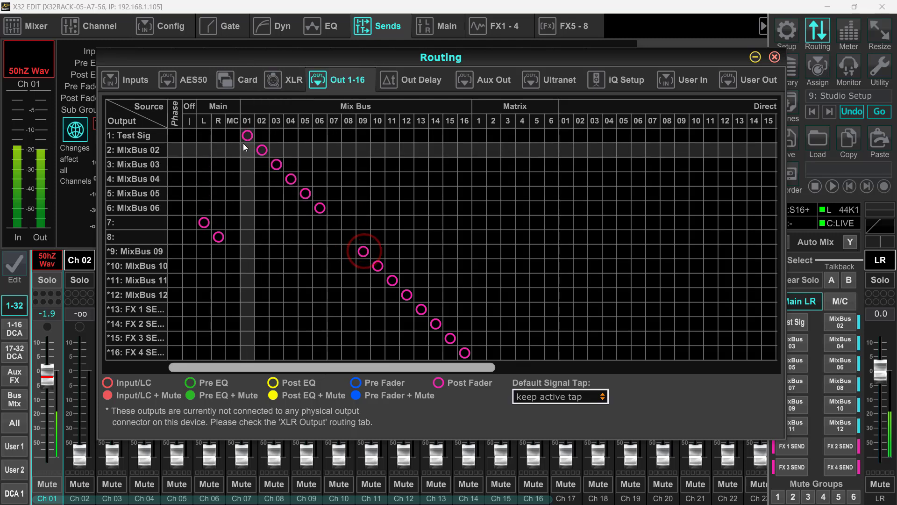
Step: Set the Main L and R signal taps on outputs 7 and 8 to Pre Fader, and lower the Main LR fader to -3.7 dB
left_click(203, 222)
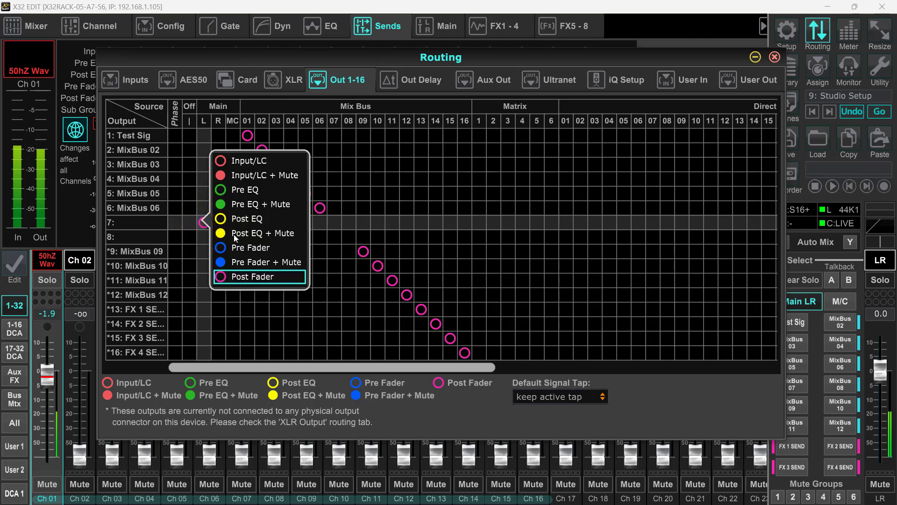
left_click(223, 248)
left_click(217, 236)
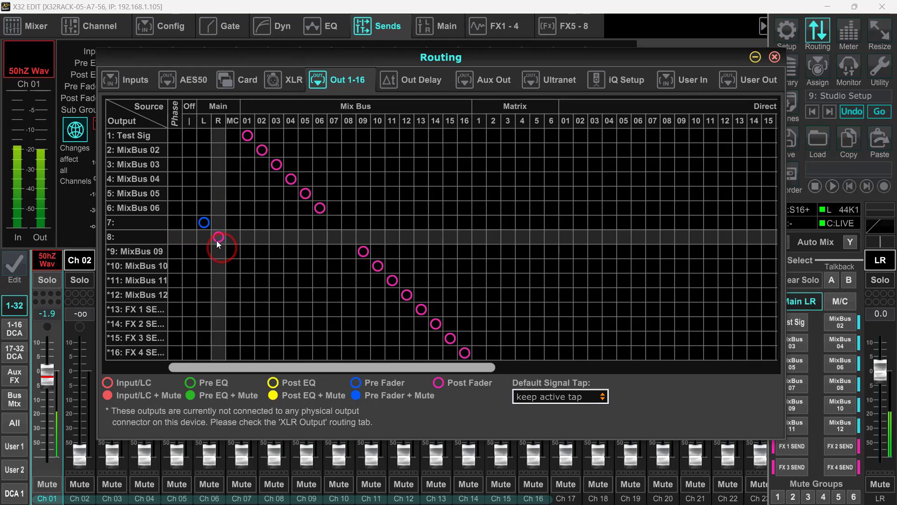
left_click(236, 265)
mouse_move(882, 383)
left_mouse_down()
mouse_move(882, 441)
mouse_move(884, 371)
mouse_move(887, 417)
mouse_move(881, 381)
left_mouse_up()
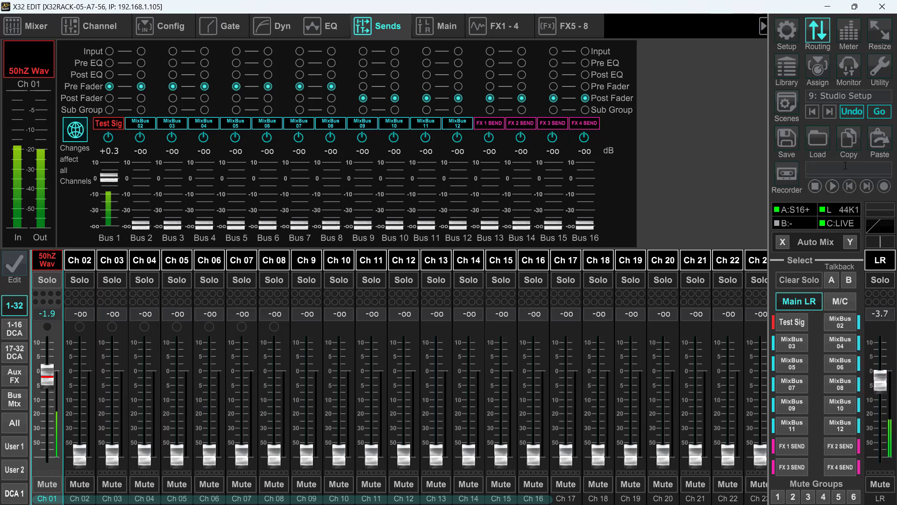
Step: Show the In/Out meters and adjust the Main LR fader, finishing at -3.3 dB
left_click(849, 32)
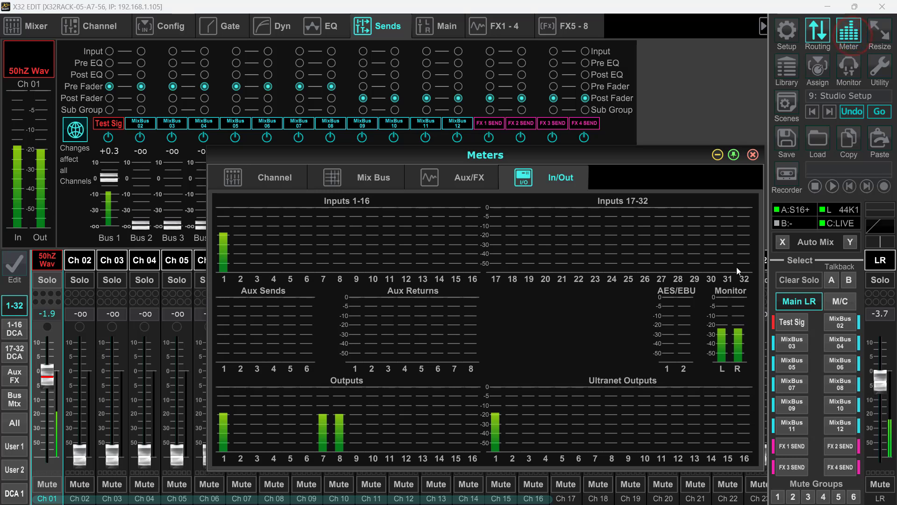
mouse_move(882, 384)
left_mouse_down()
mouse_move(887, 449)
mouse_move(884, 355)
mouse_move(883, 442)
mouse_move(881, 374)
mouse_move(891, 383)
left_mouse_up()
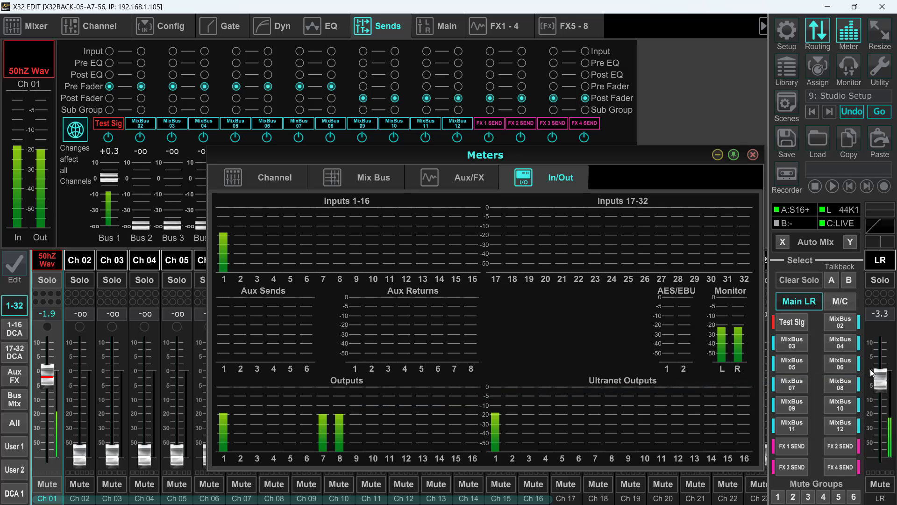
Step: Set the Main L and R signal taps on outputs 7 and 8 to Post Fader in the Out 1-16 routing
left_click(823, 37)
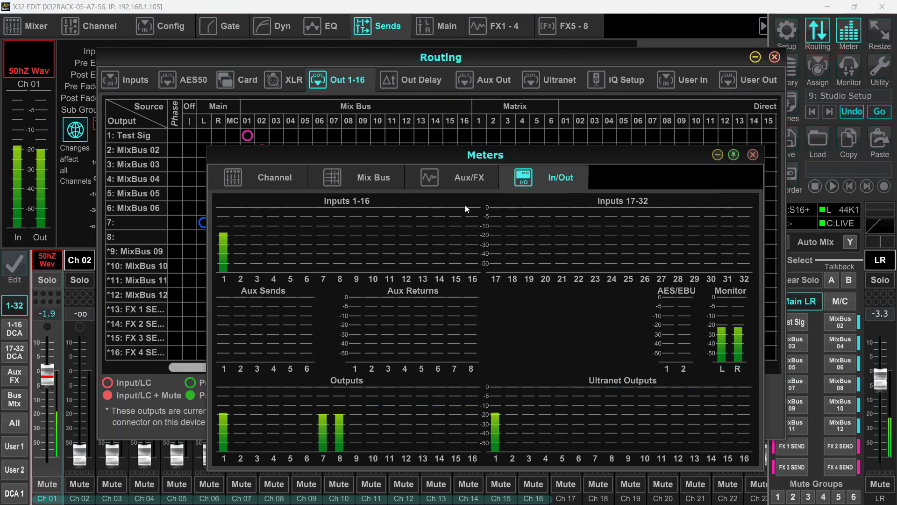
left_click(753, 155)
left_click(204, 222)
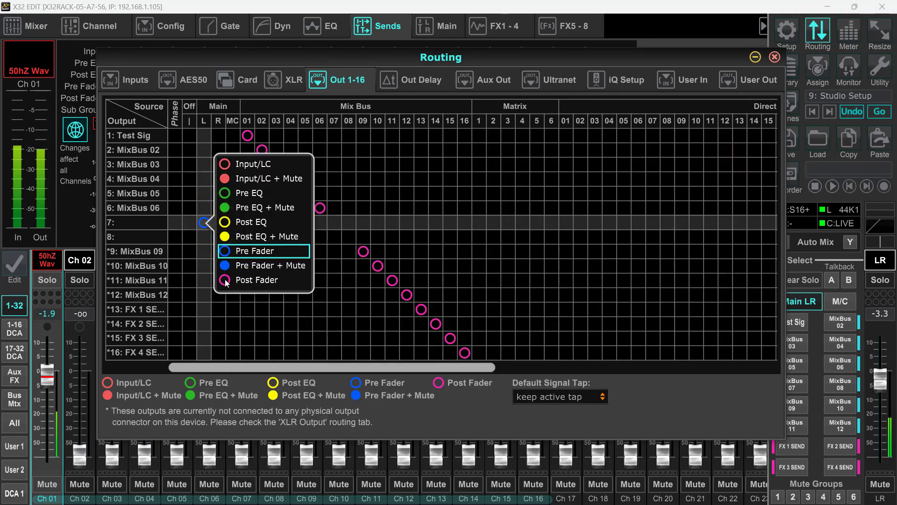
left_click(233, 279)
left_click(218, 238)
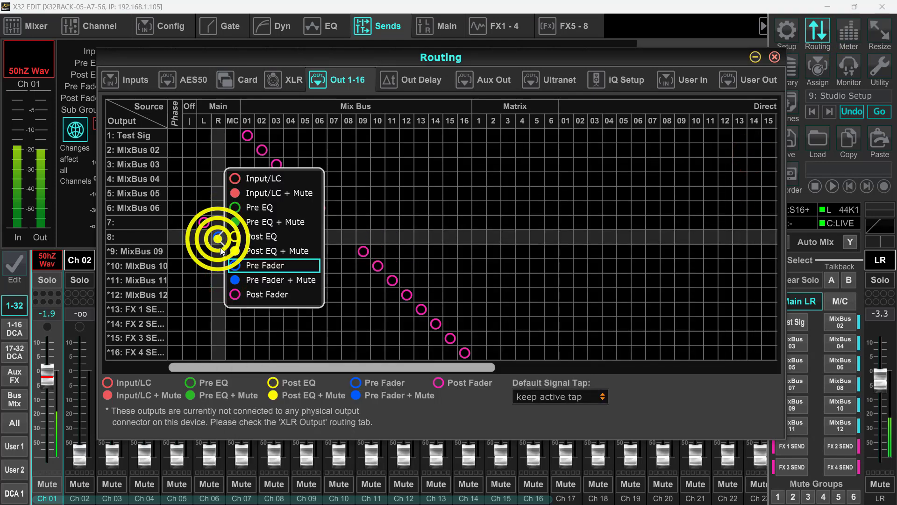
left_click(240, 296)
left_click(775, 59)
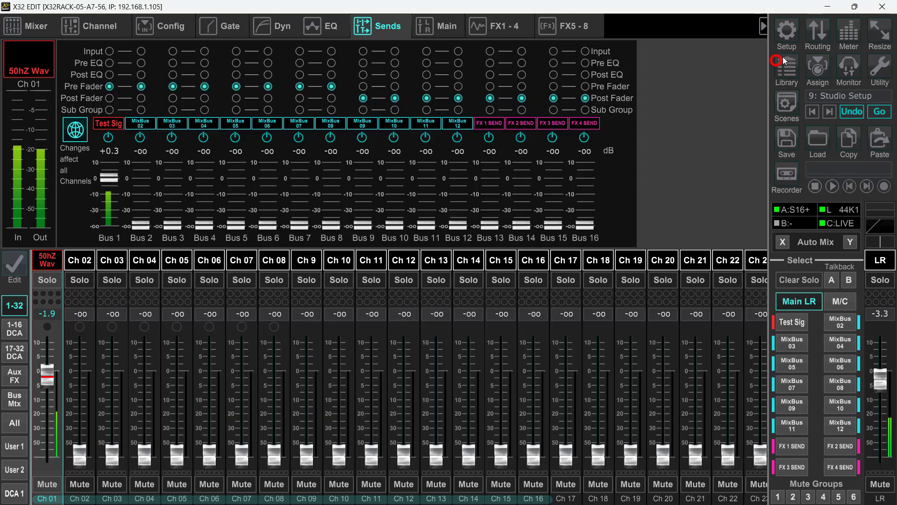
Step: Raise the Main LR fader to -0.6 dB with the In/Out meters shown, and close the meters window
left_click(848, 41)
mouse_move(881, 381)
left_mouse_down()
mouse_move(883, 446)
mouse_move(882, 393)
mouse_move(883, 446)
mouse_move(891, 449)
mouse_move(889, 373)
left_mouse_up()
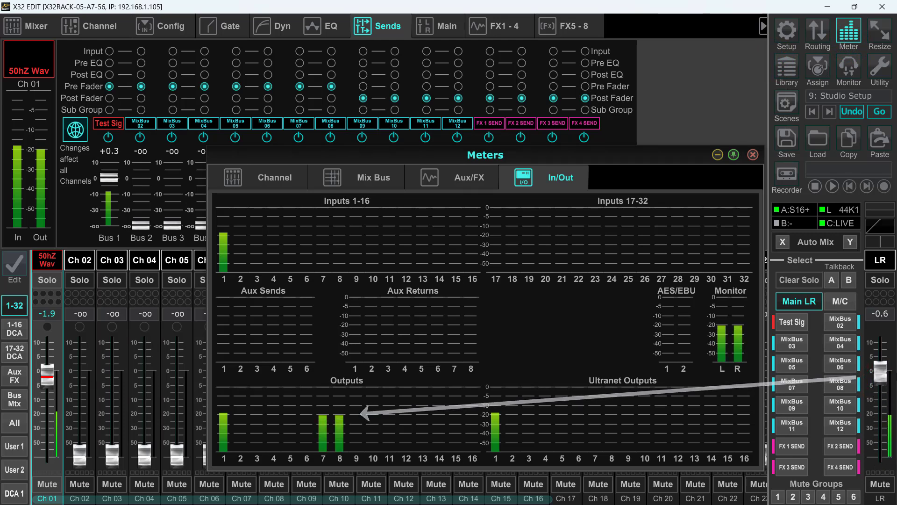
left_click(753, 155)
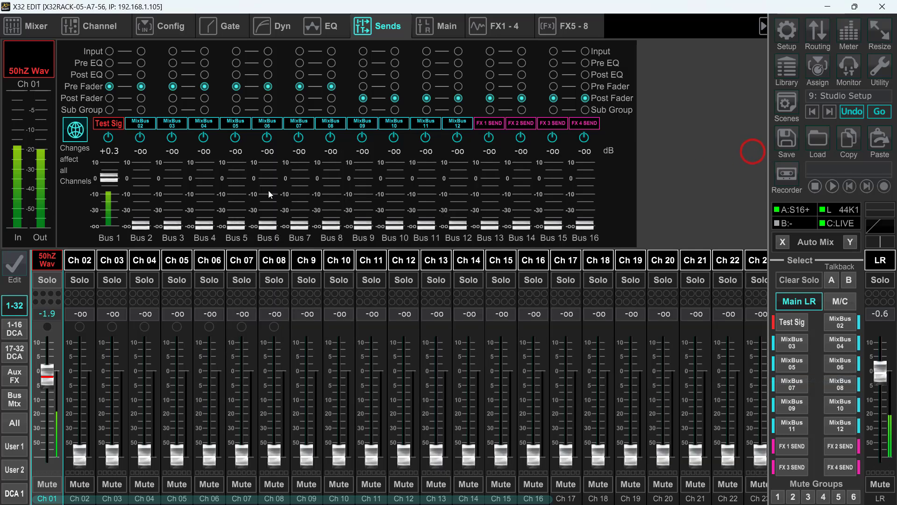
Step: Raise Bus 1's send to Matrix 1, finishing at -0.8 dB, and lower the Bus 1 fader to -0.2 dB
left_click(8, 402)
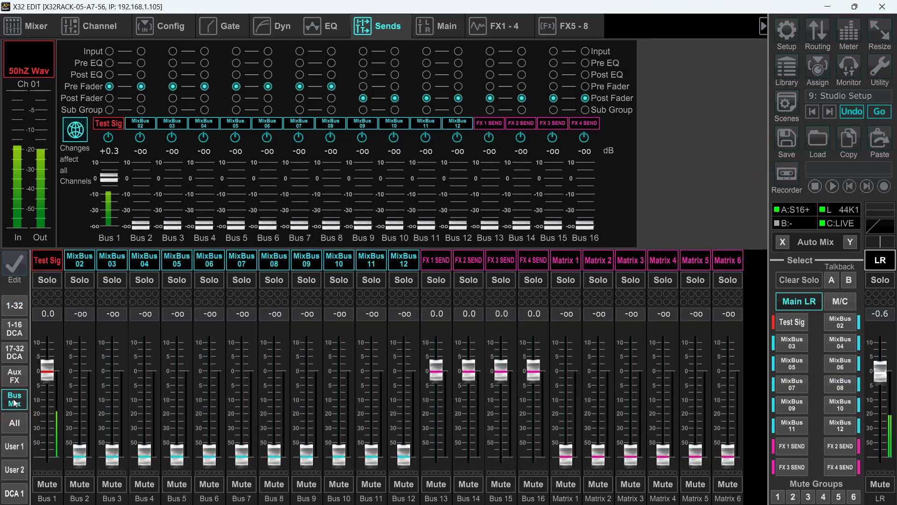
left_click(48, 260)
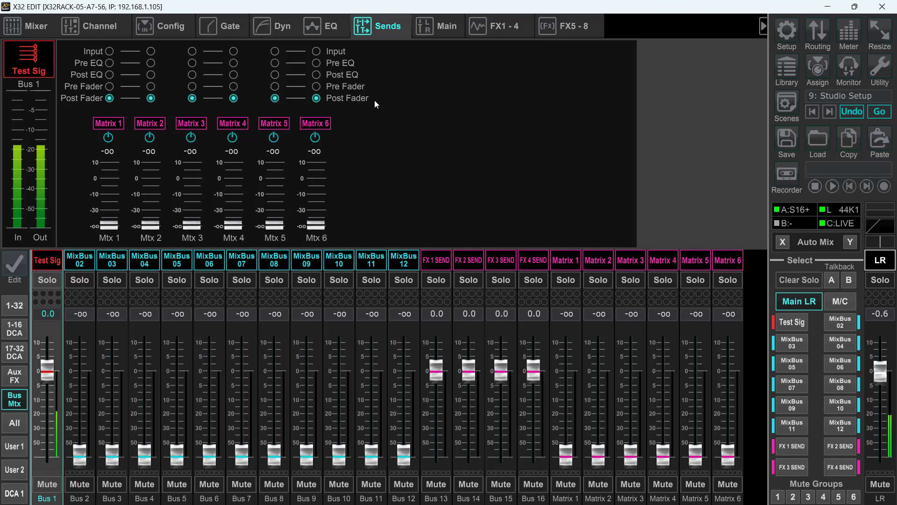
left_click(47, 260)
left_click_drag(115, 230, 147, 102)
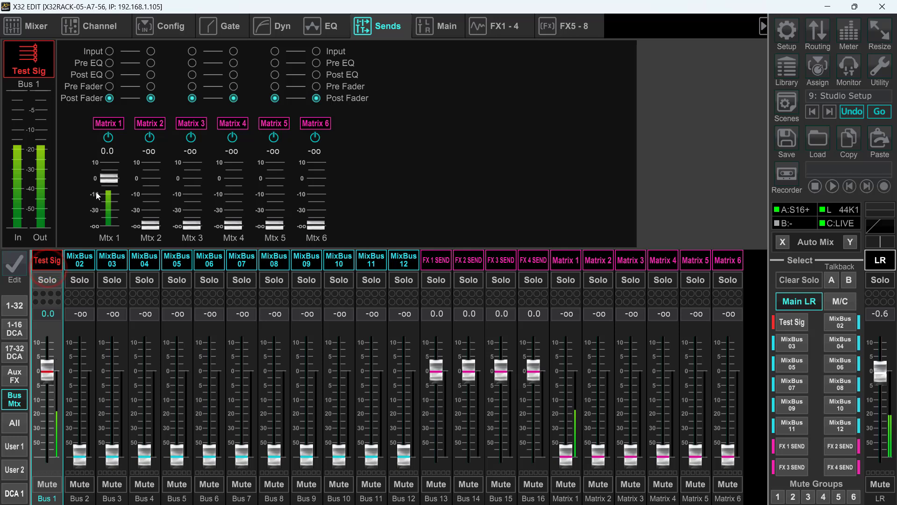
mouse_move(51, 377)
left_mouse_down()
mouse_move(52, 429)
mouse_move(51, 380)
left_mouse_up()
left_click_drag(114, 181, 115, 183)
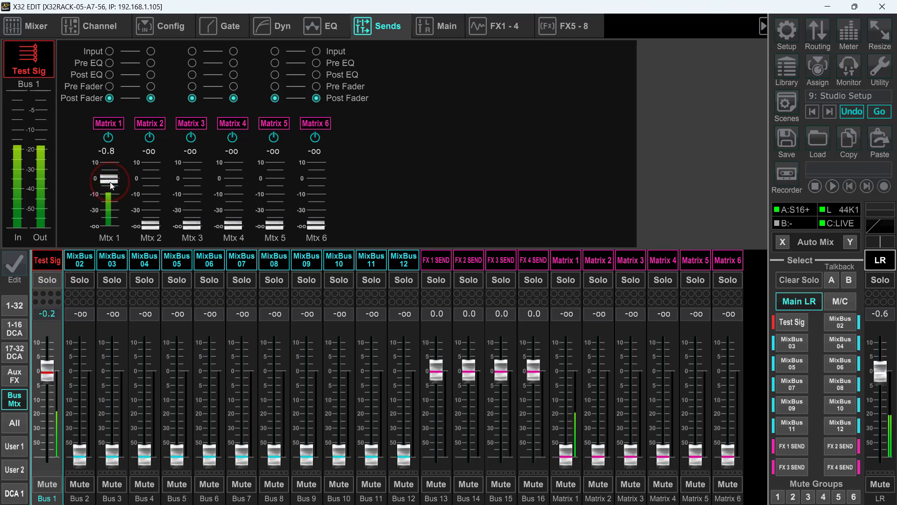
Step: Raise the Matrix 1 fader to -0.7 dB and return to Bus 1's matrix sends
left_click(559, 262)
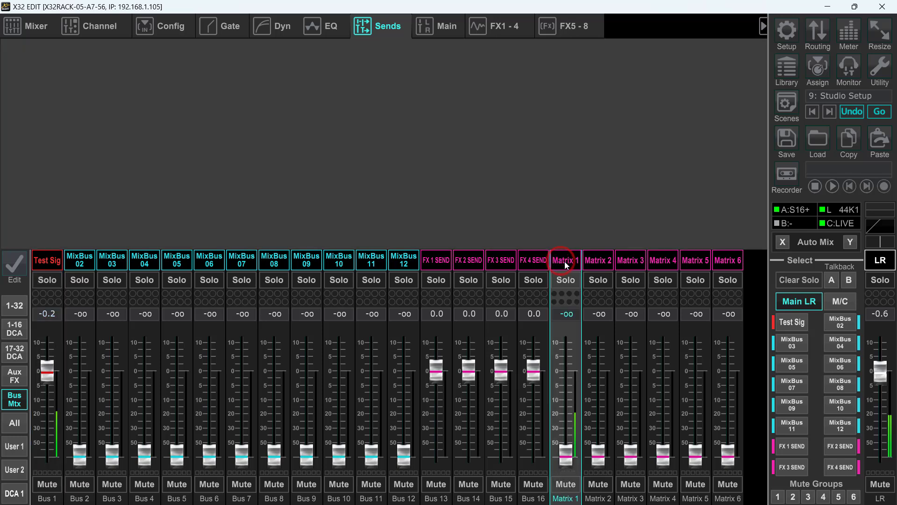
left_click_drag(569, 450, 571, 375)
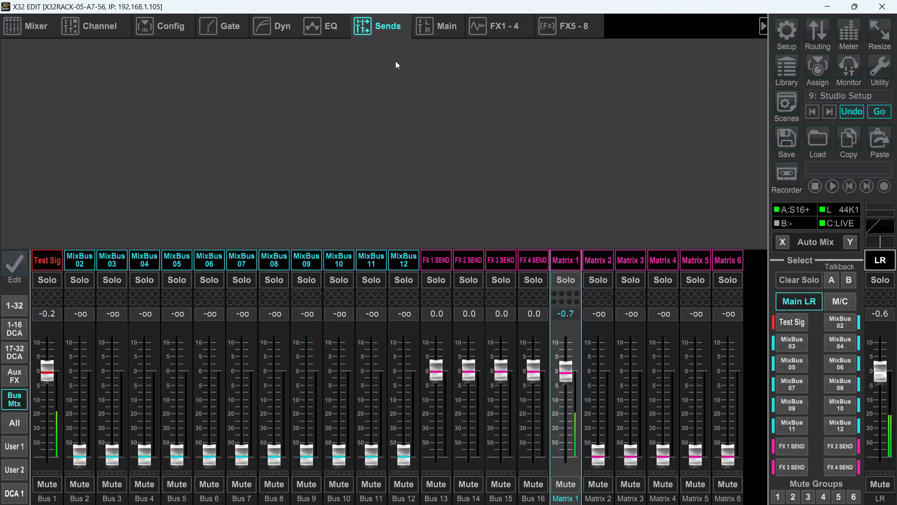
left_click(566, 262)
left_click(384, 26)
left_click(47, 260)
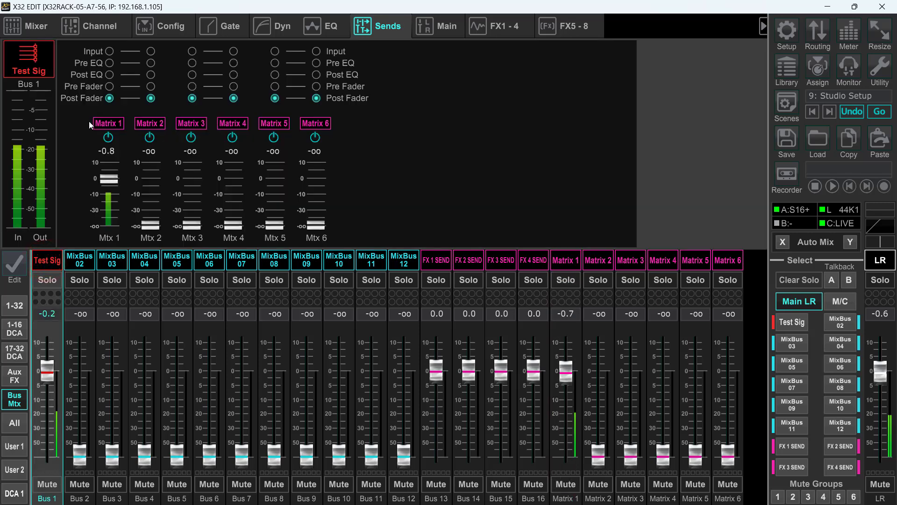
Step: Rename Matrix 1 as "Test Matrix" and give its label the red text colour on a black background
double_click(562, 262)
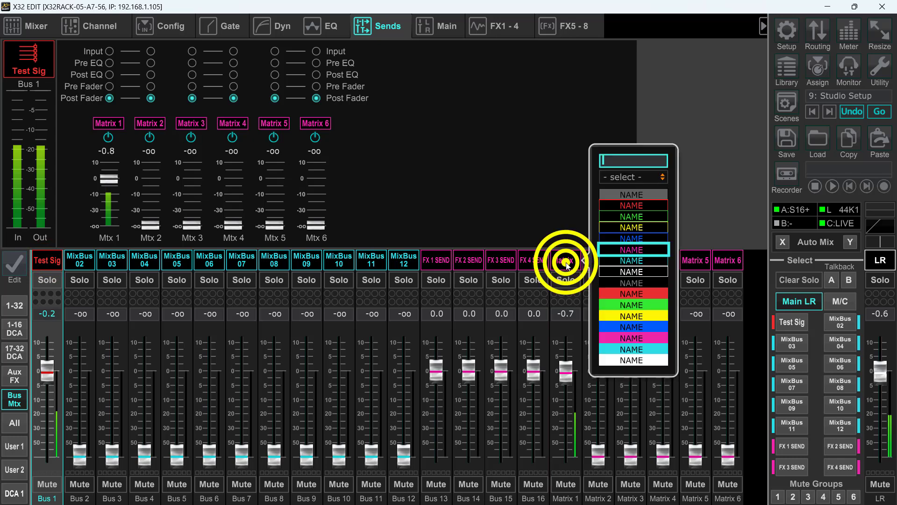
type("Test Matrix")
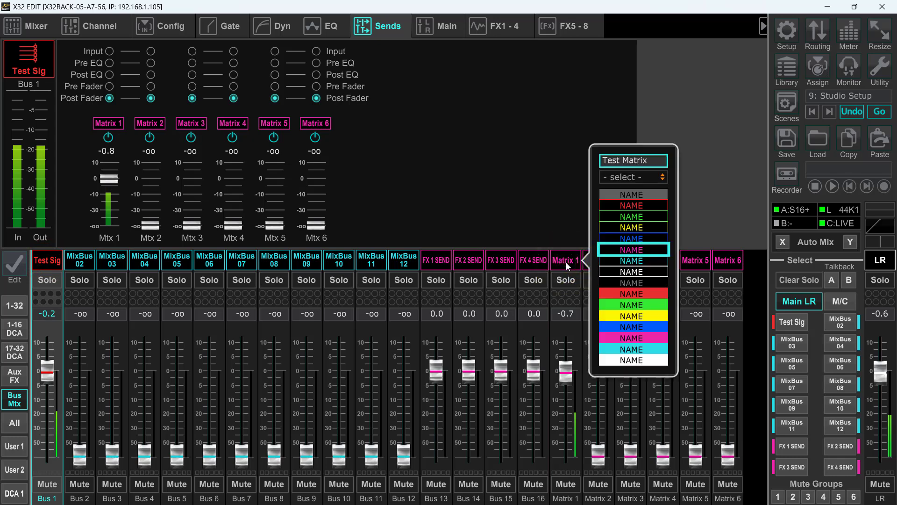
left_click(641, 208)
Step: Compare the send tap points of channel 1's mix bus sends with those of Bus 1's matrix sends
left_click(28, 28)
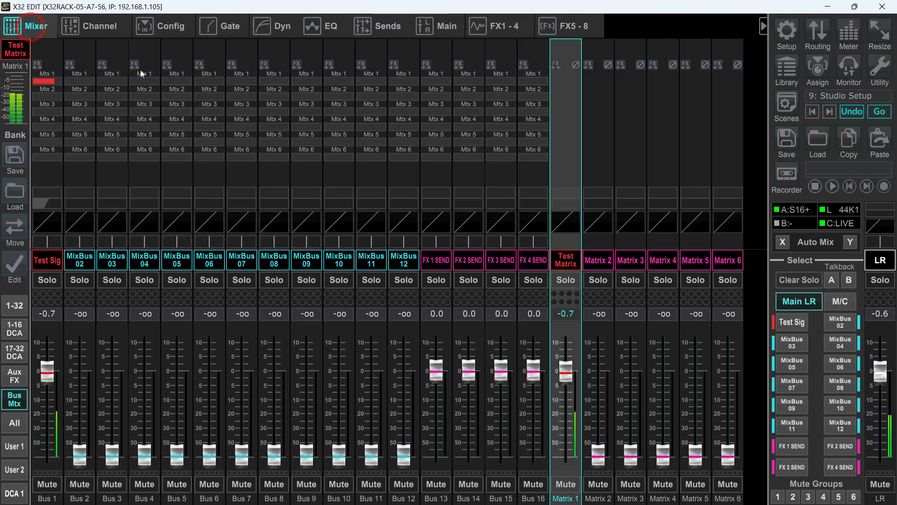
left_click(16, 307)
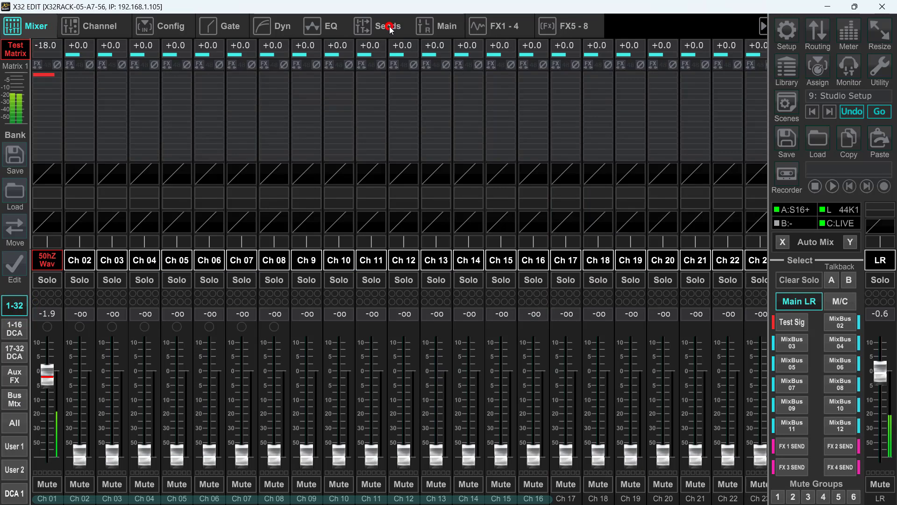
left_click(364, 28)
left_click(47, 261)
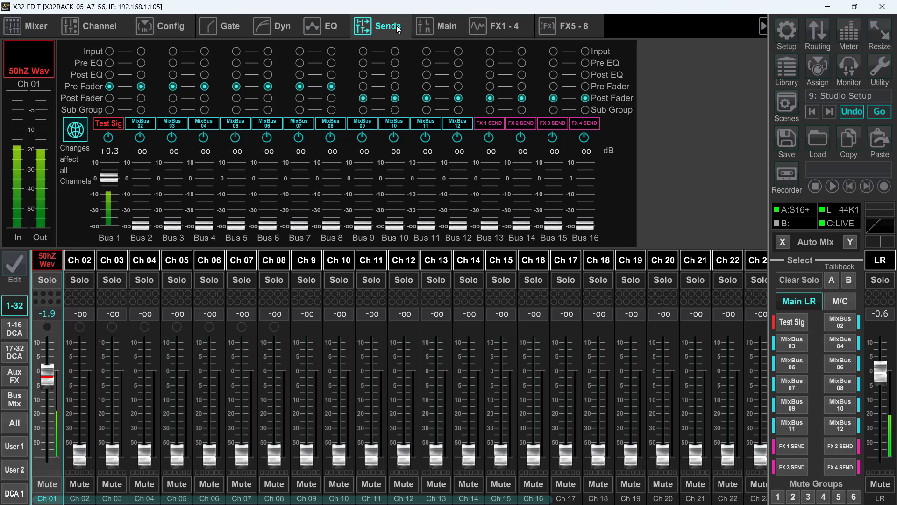
left_click(14, 399)
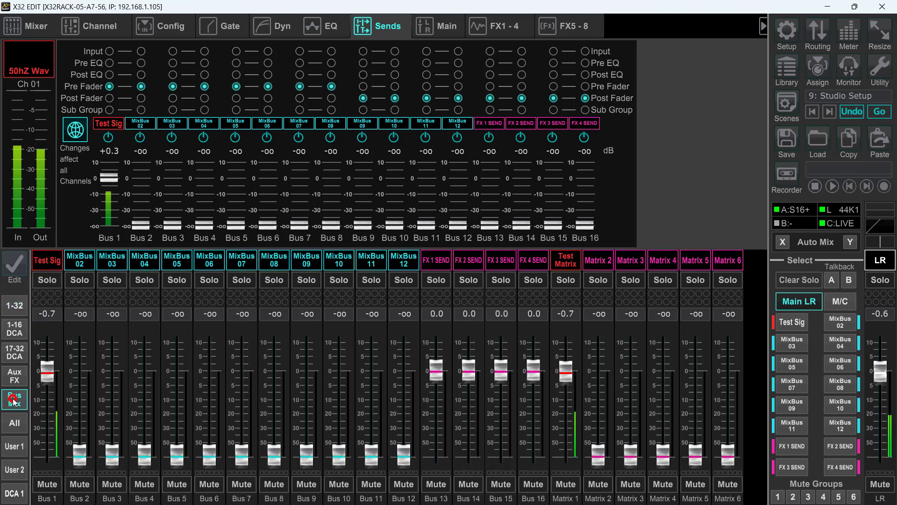
left_click(52, 264)
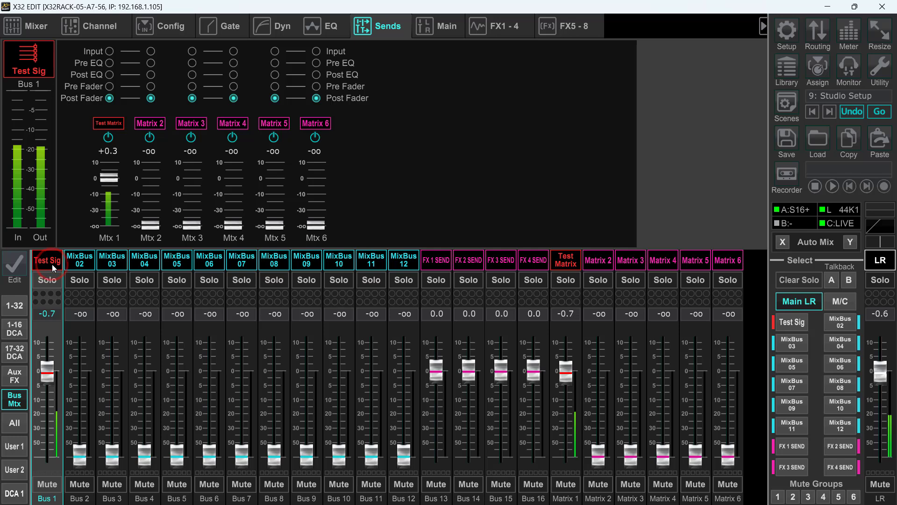
Step: Show the signal tap options for Mix Bus 01 on output 1 in the Out 1-16 routing
left_click(818, 36)
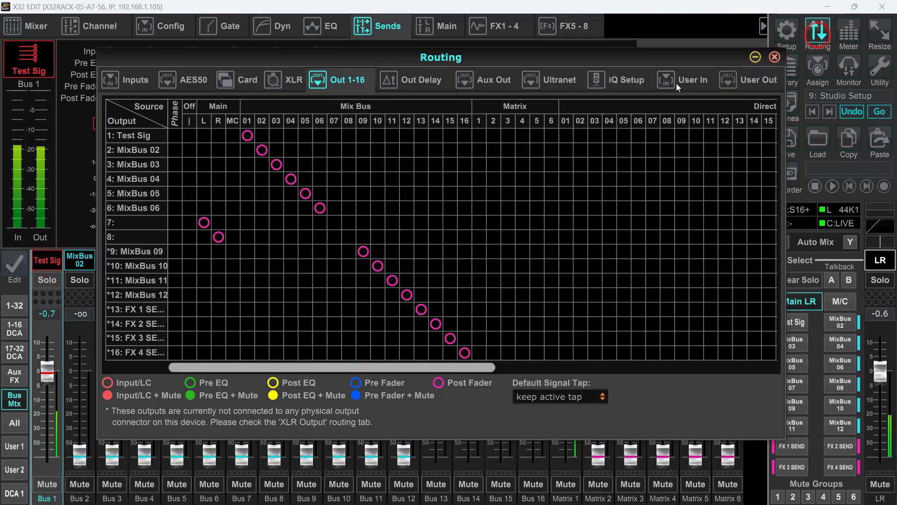
left_click(247, 135)
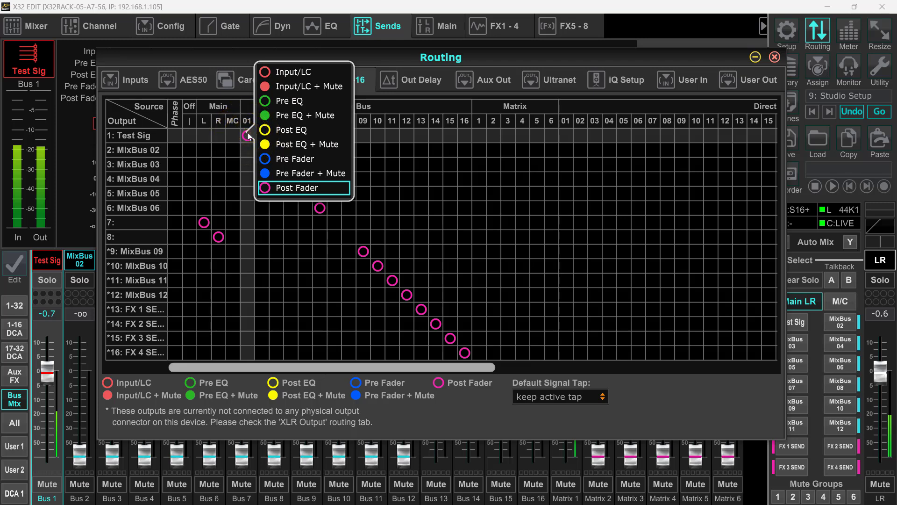